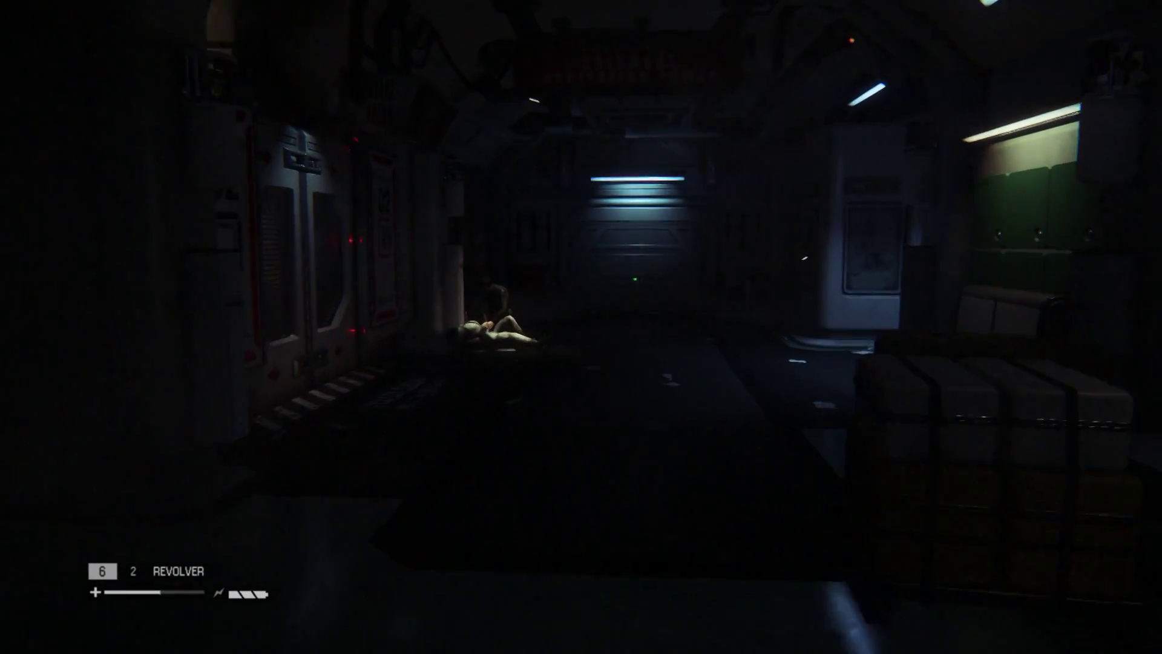
Check the Transit Station map twice for the route while walking toward the injured Taylor.
key(m)
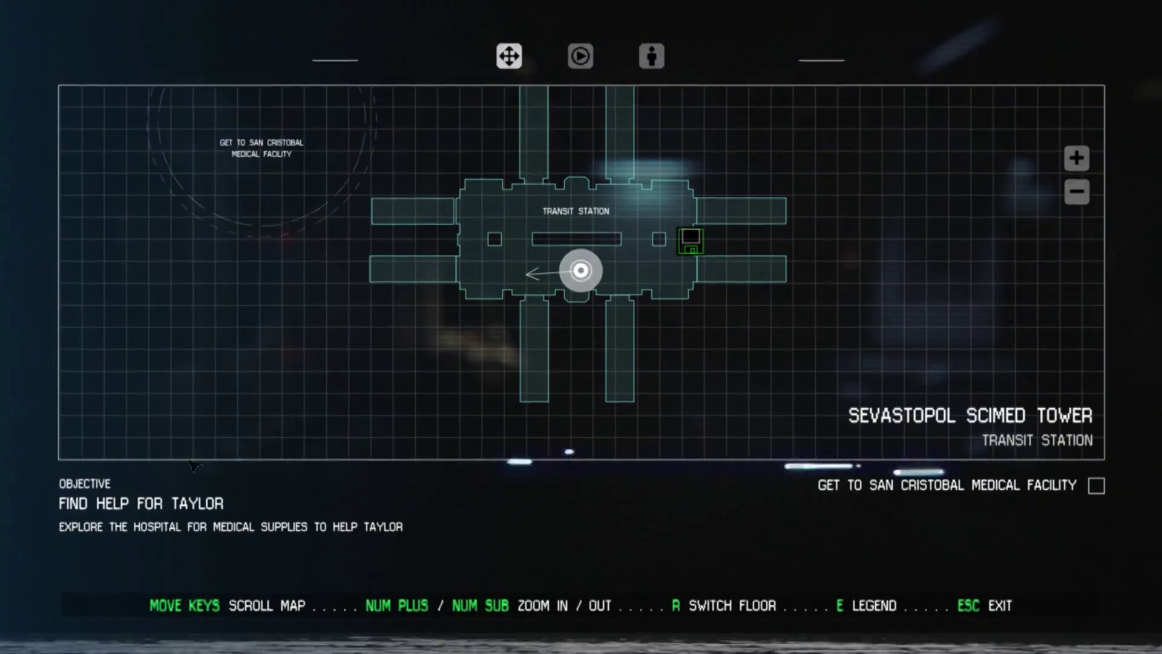
key(Escape)
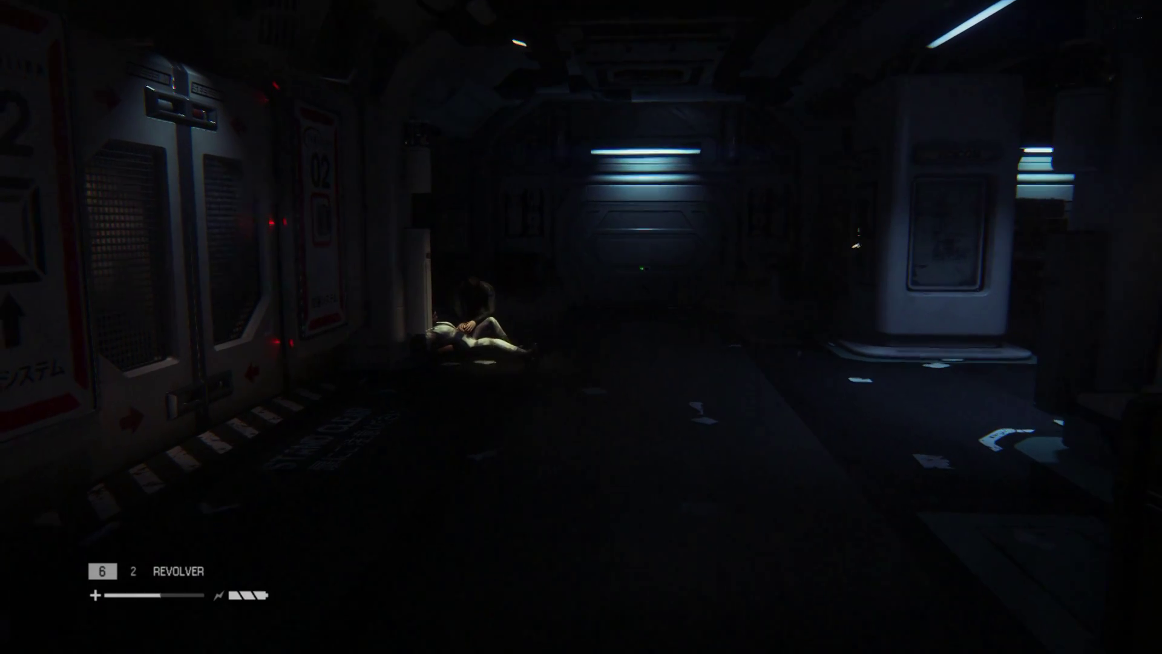
key(w)
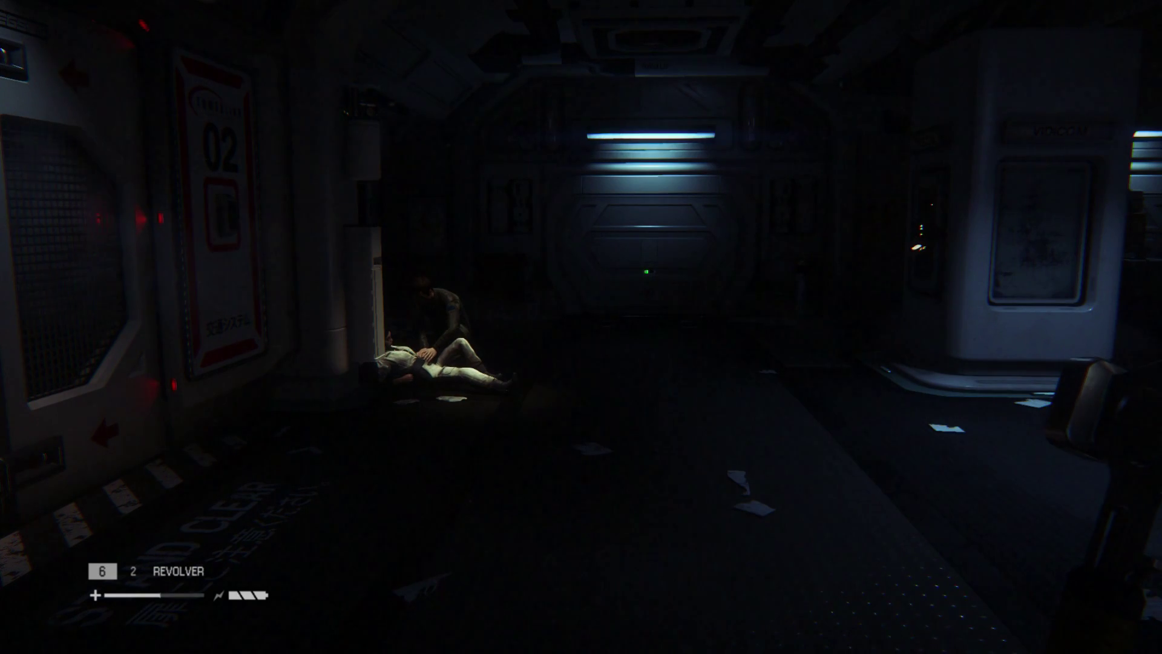
key(Tab)
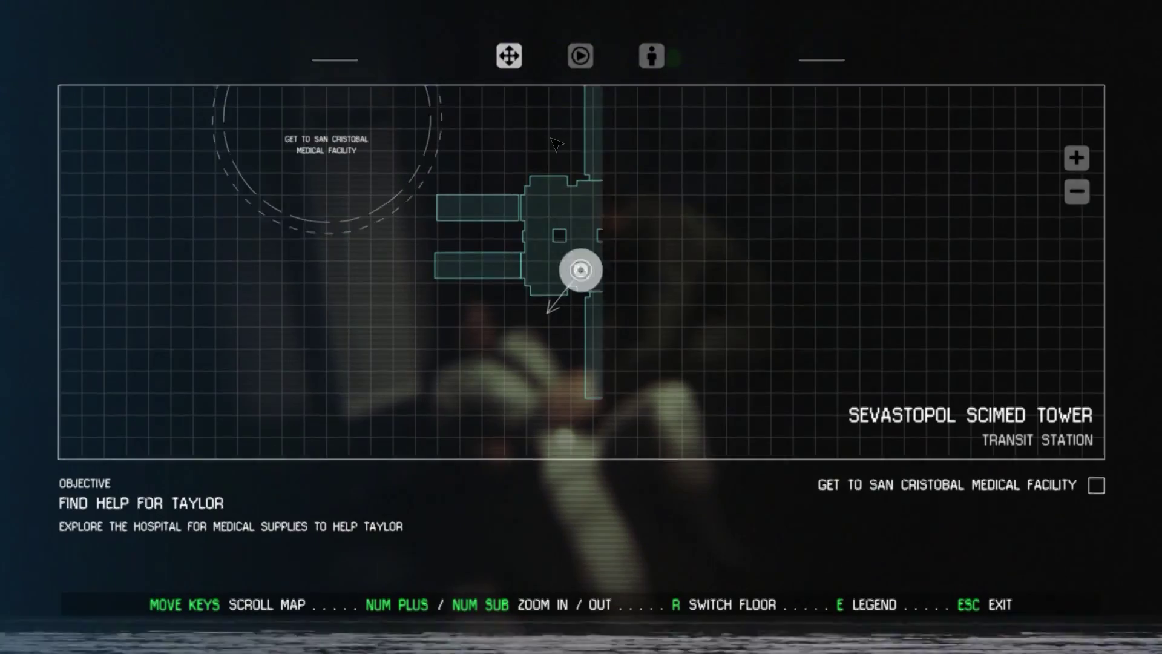
key(w)
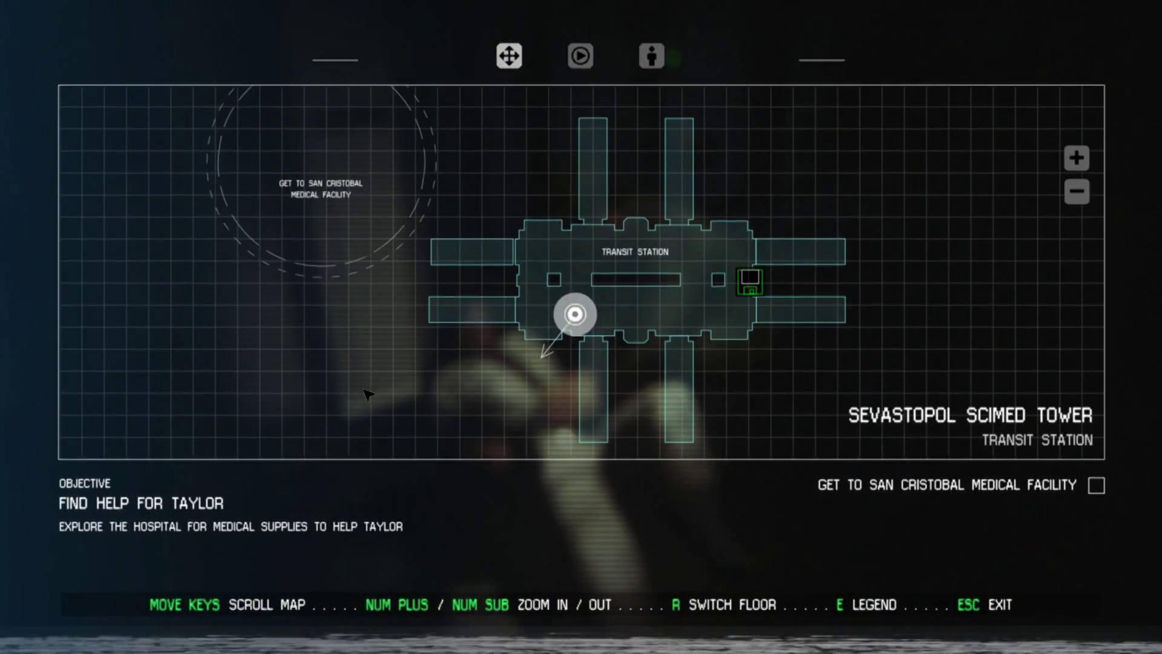
key(Escape)
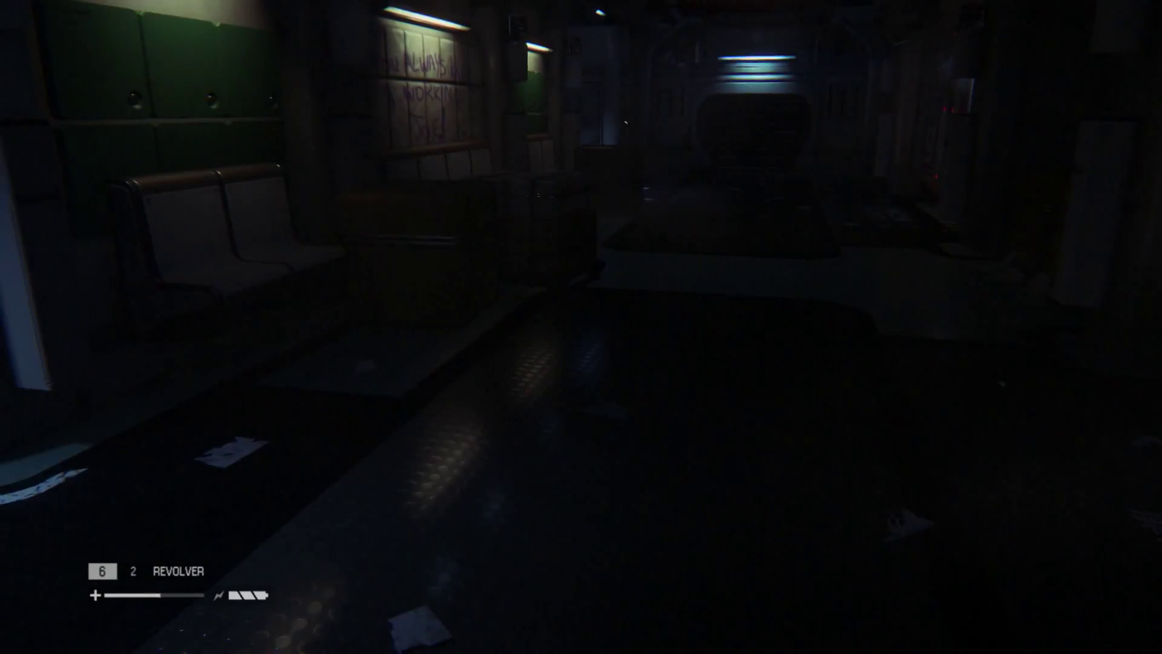
Sneak past the VIDICOM pillar and dark storage room, then through the windowed corridor into the lounge.
key(w)
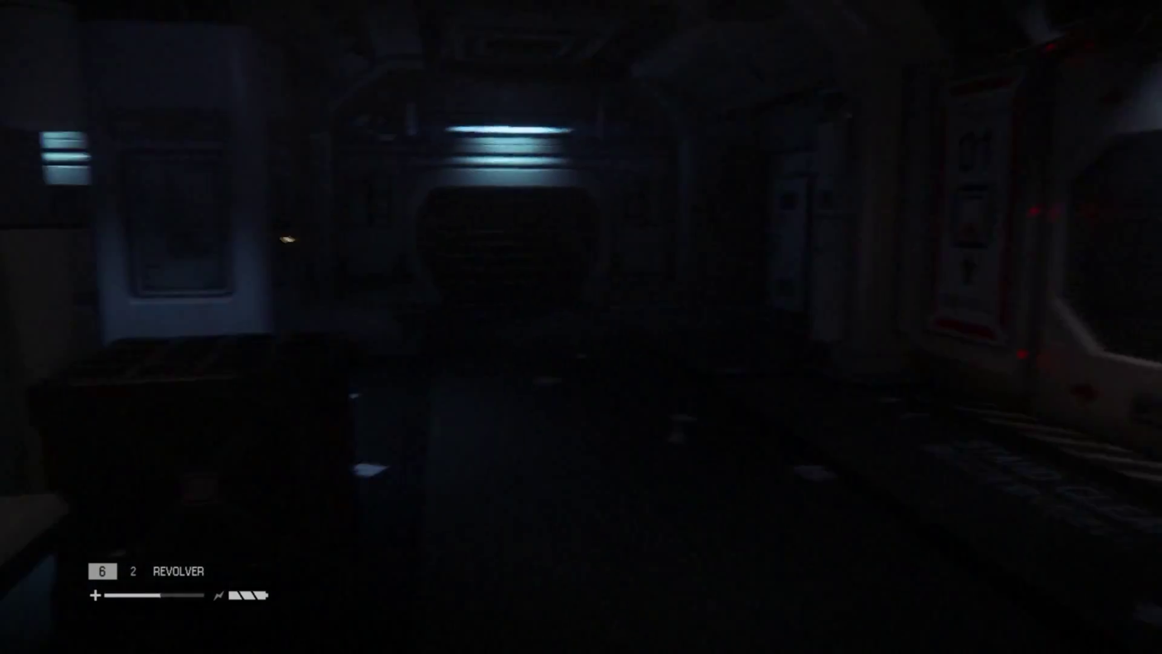
key(w)
key(w)
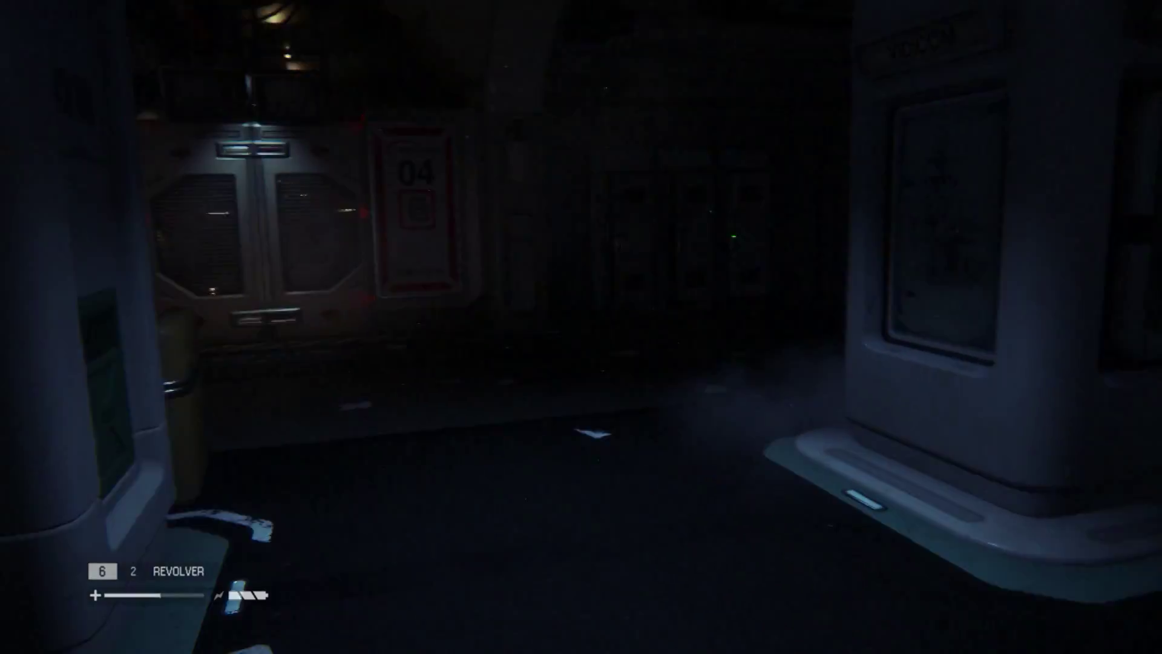
key(d)
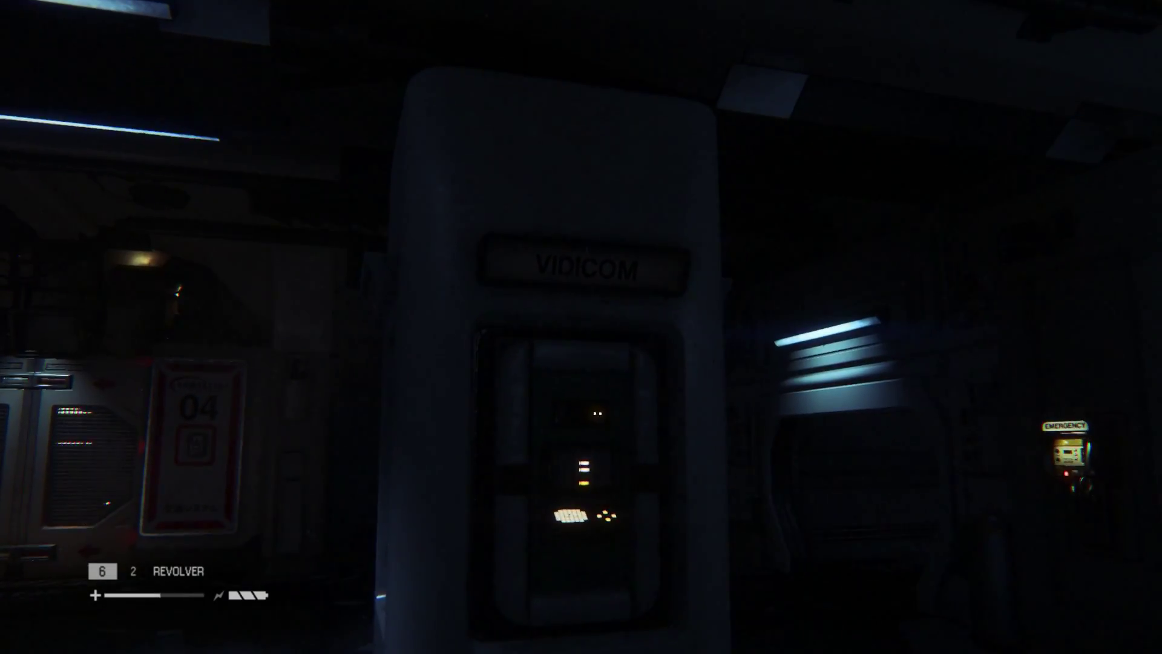
key(Tab)
key(Tab)
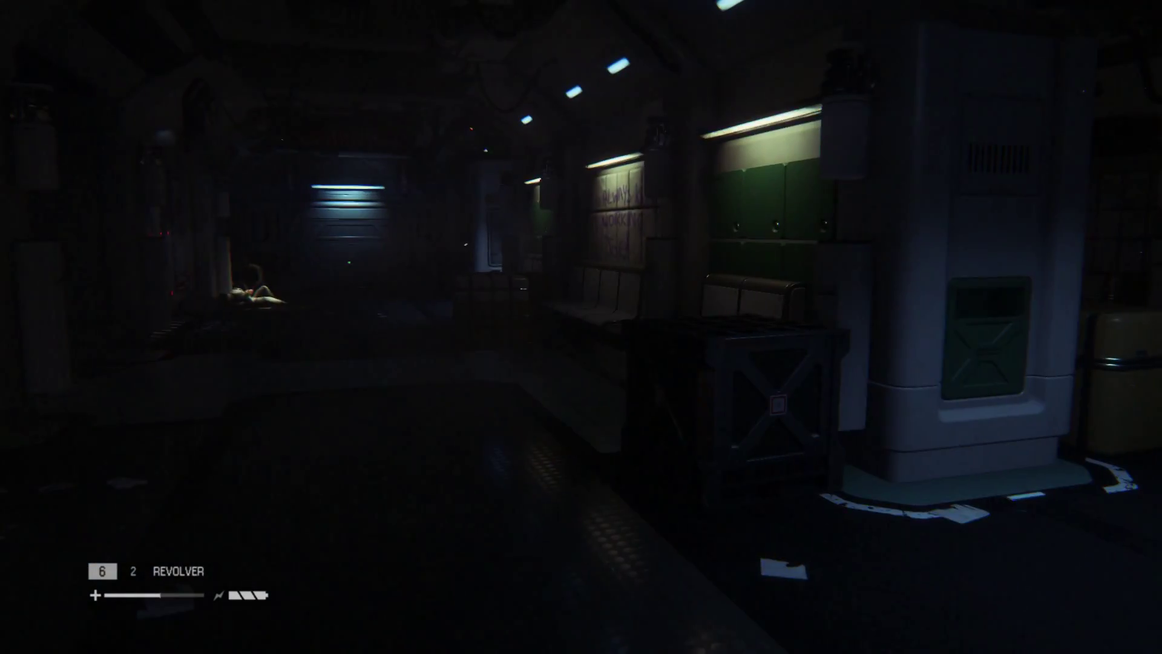
key(w)
key(w)
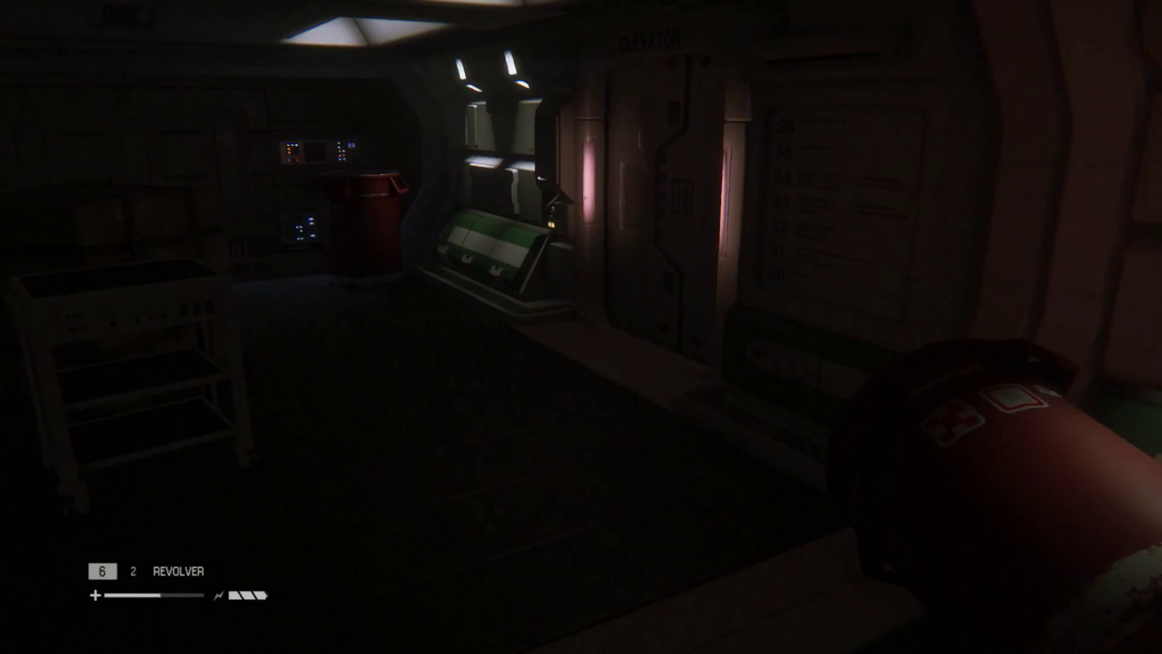
key(w)
key(w)
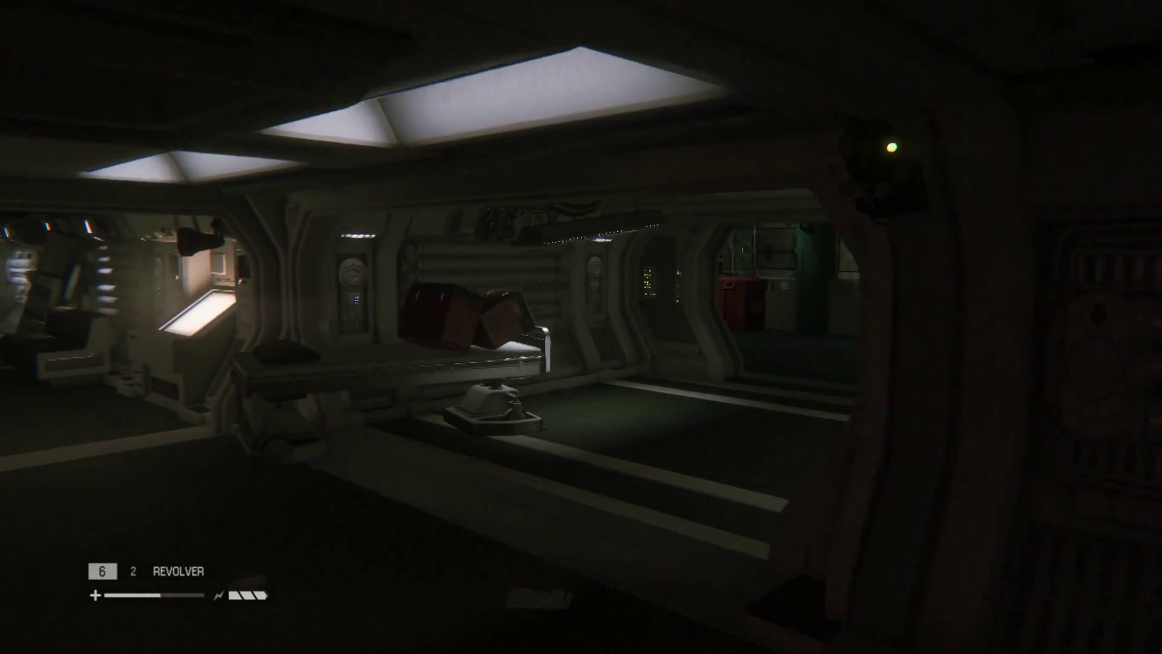
key(Tab)
key(w)
key(Tab)
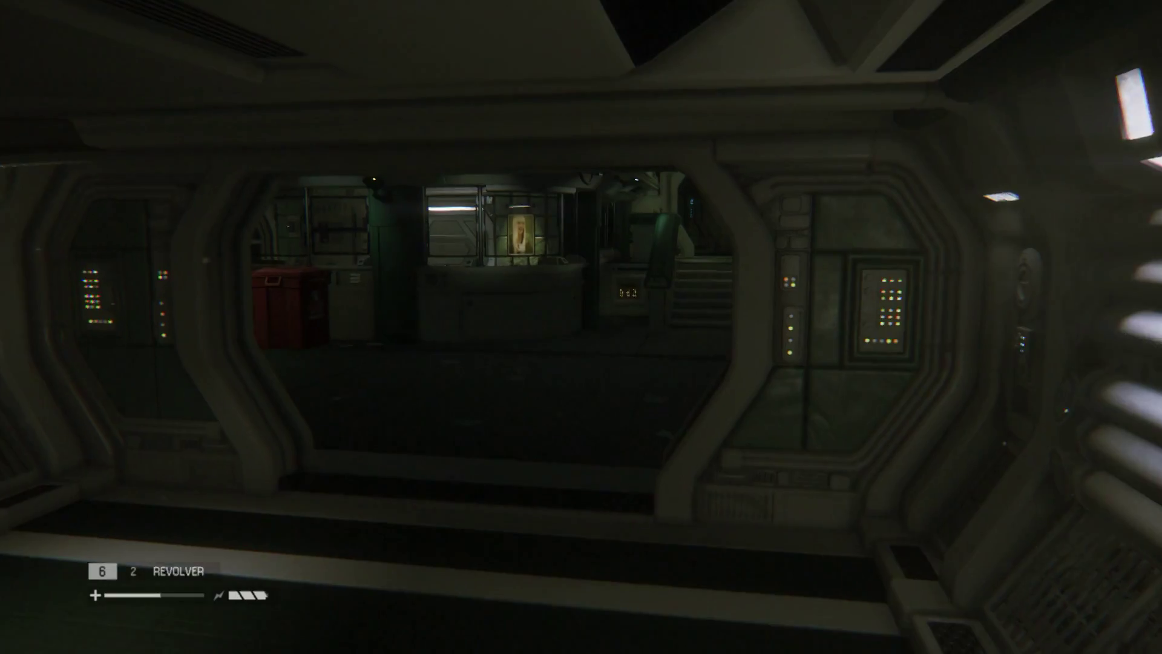
key(w)
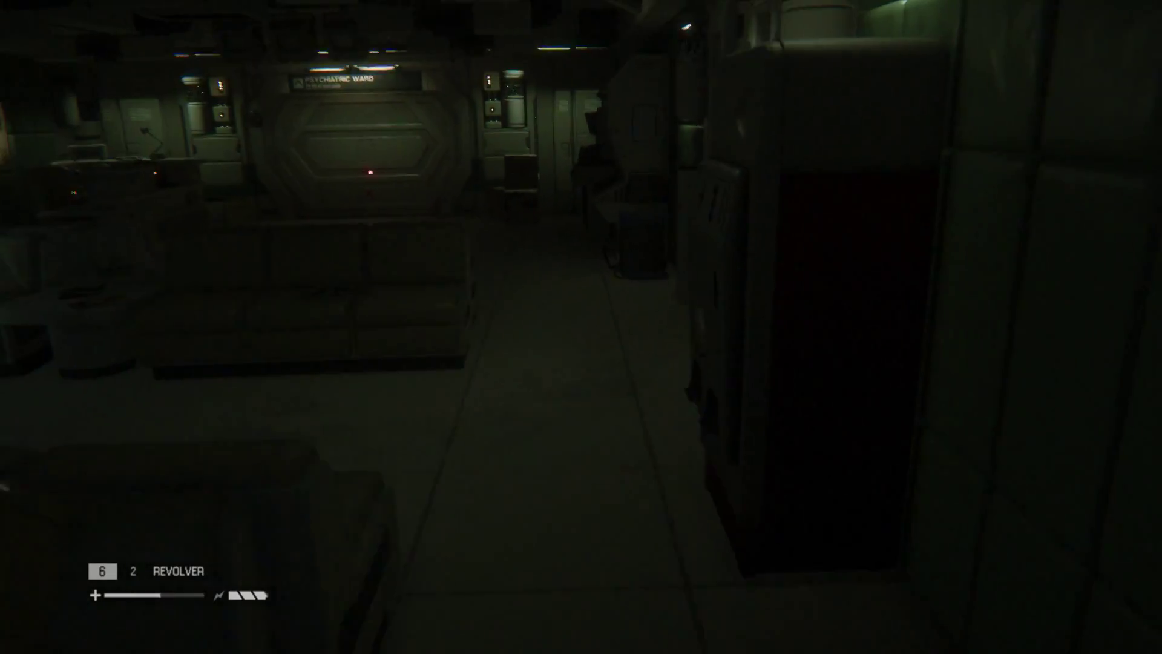
Enter the control room beside the seated man, reach the tape recorder, then head back to the corridor.
key(w)
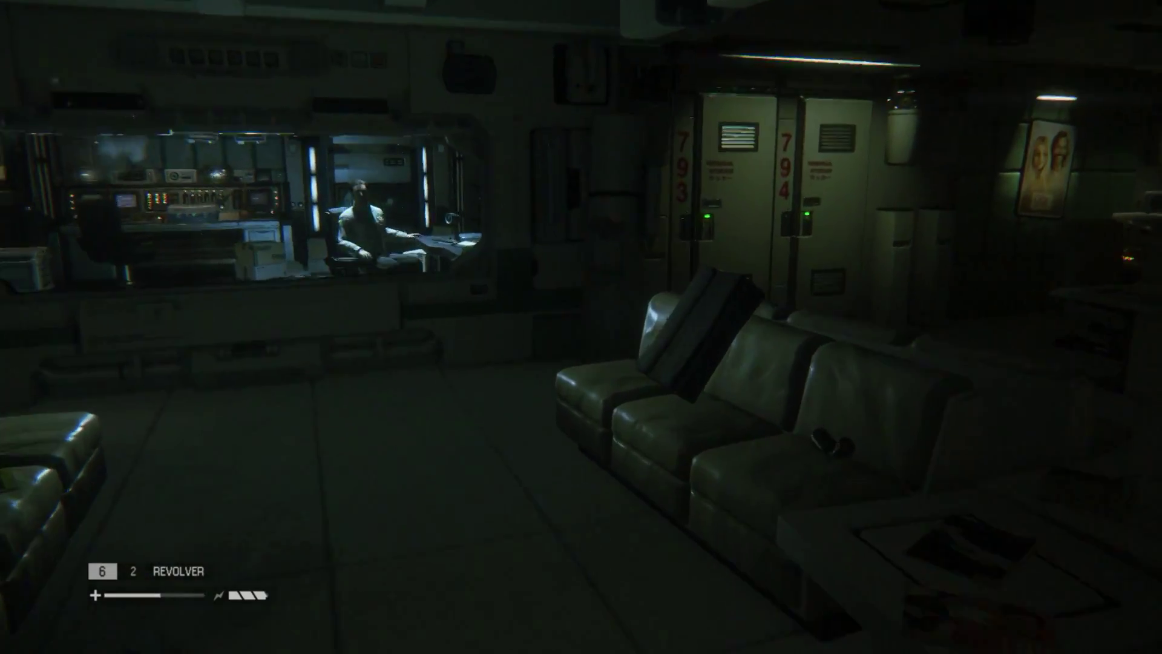
key(w)
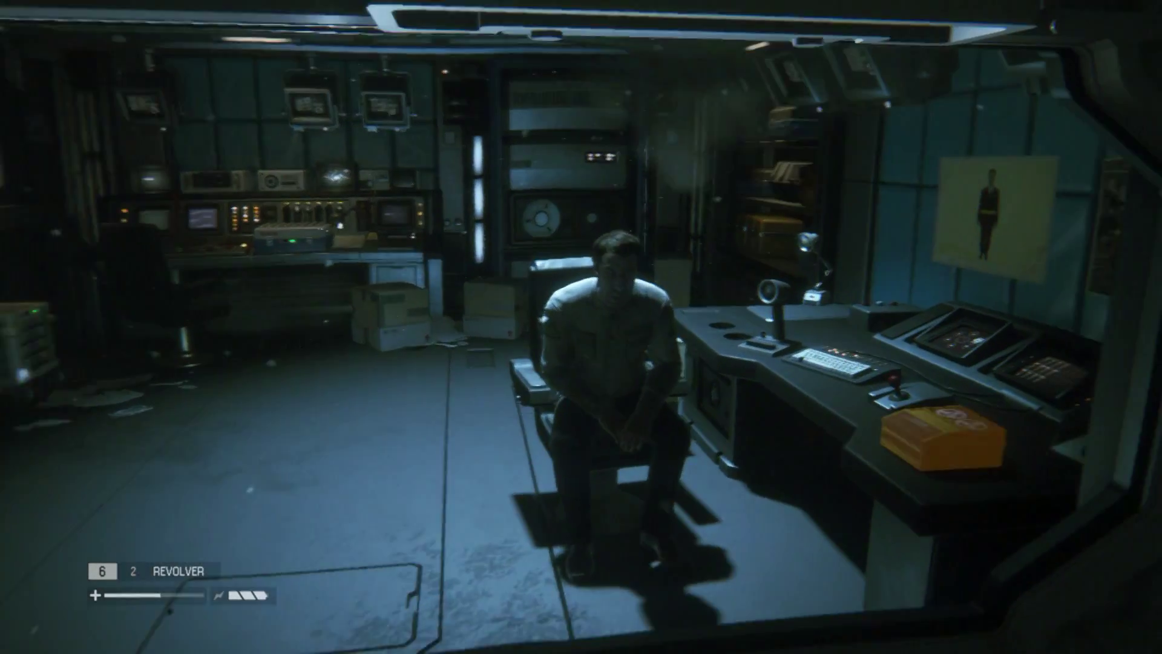
key(w)
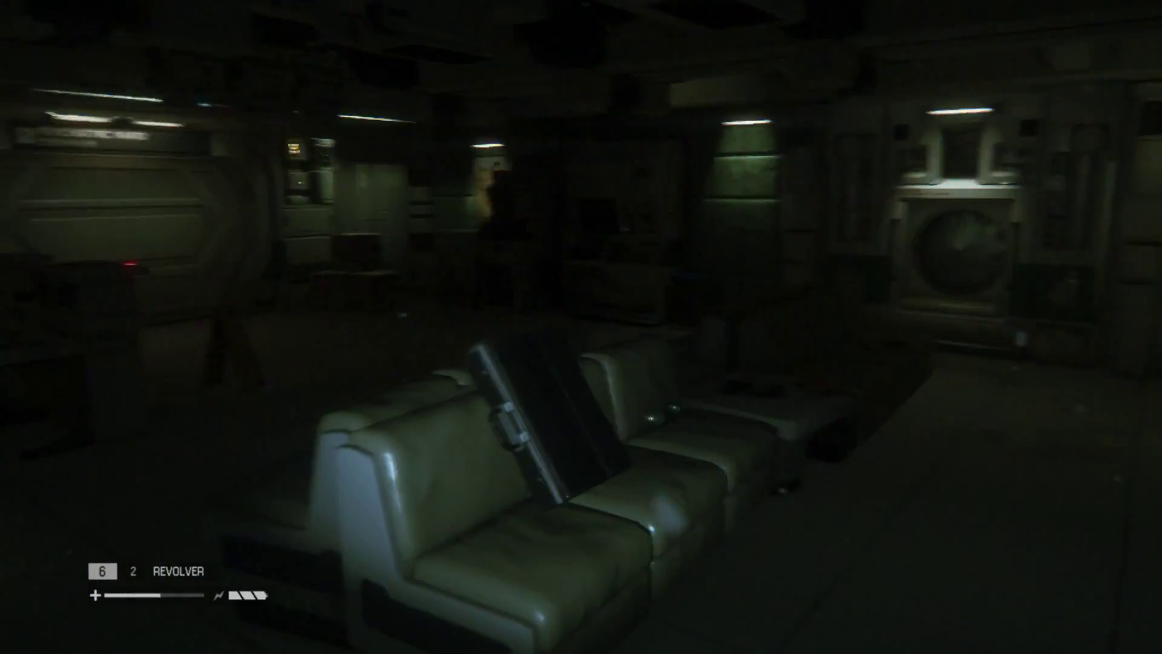
key(w)
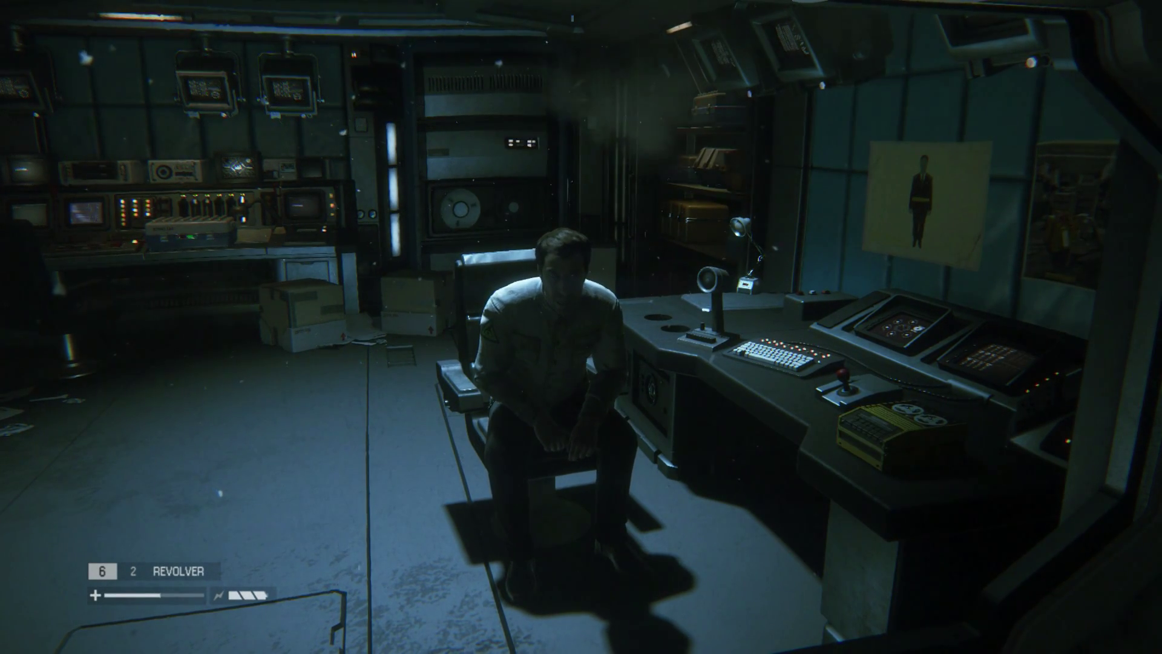
key(w)
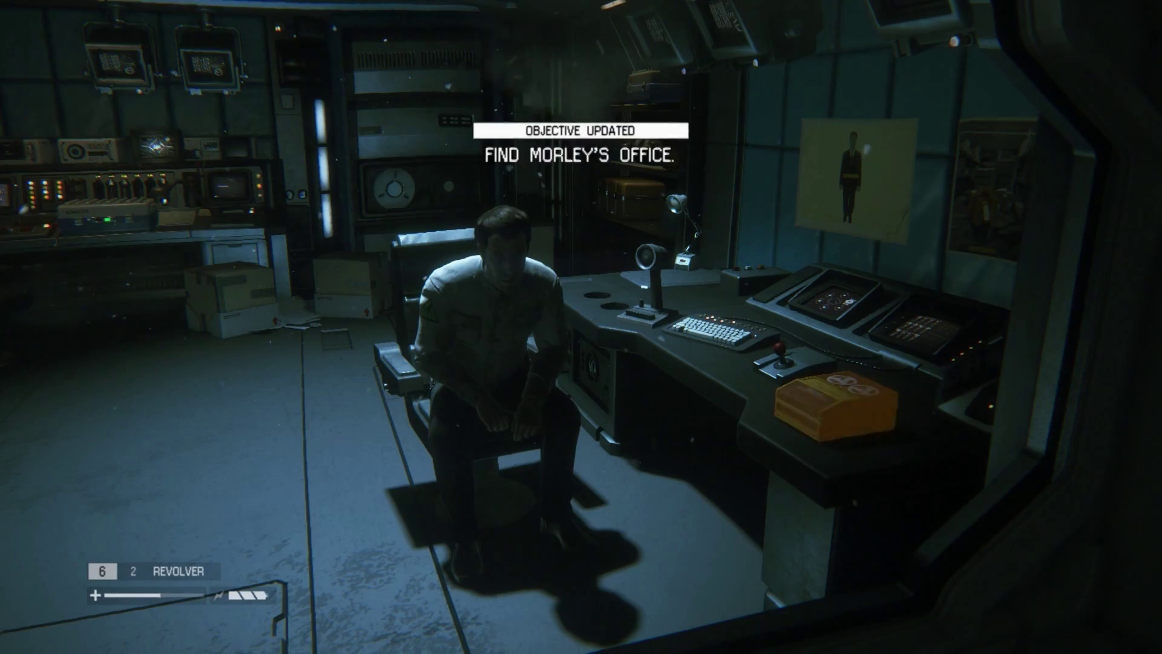
key(w)
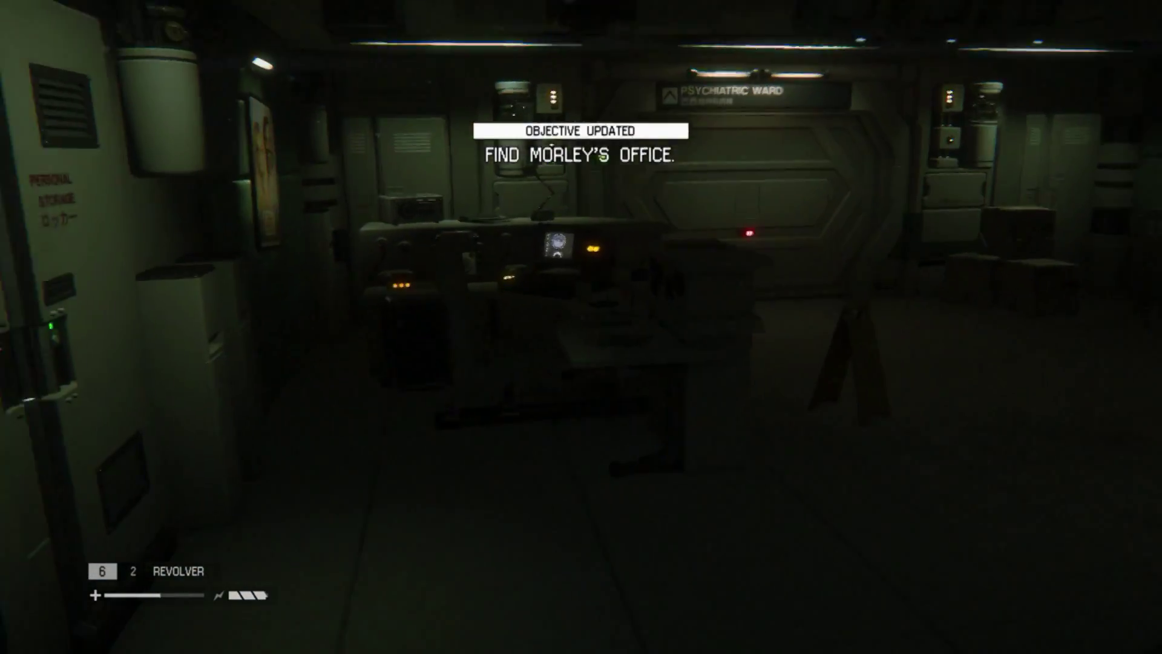
Try the Psychiatric Ward door, check the boxes and hiding cabinet, and survey the lounge.
key(w)
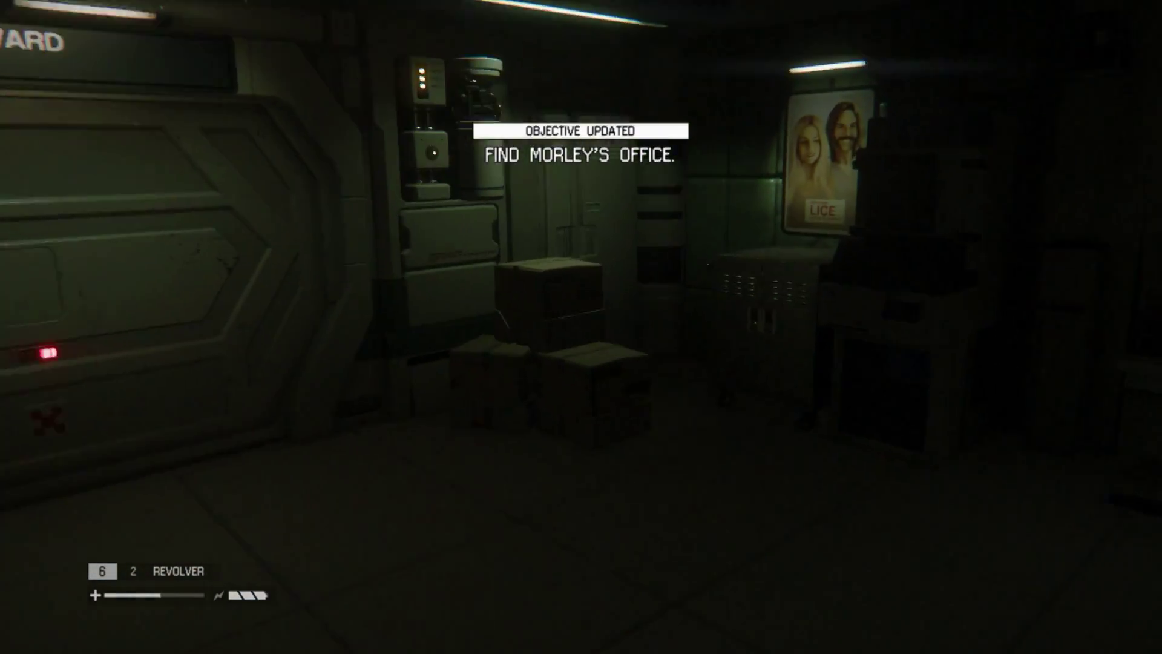
key(w)
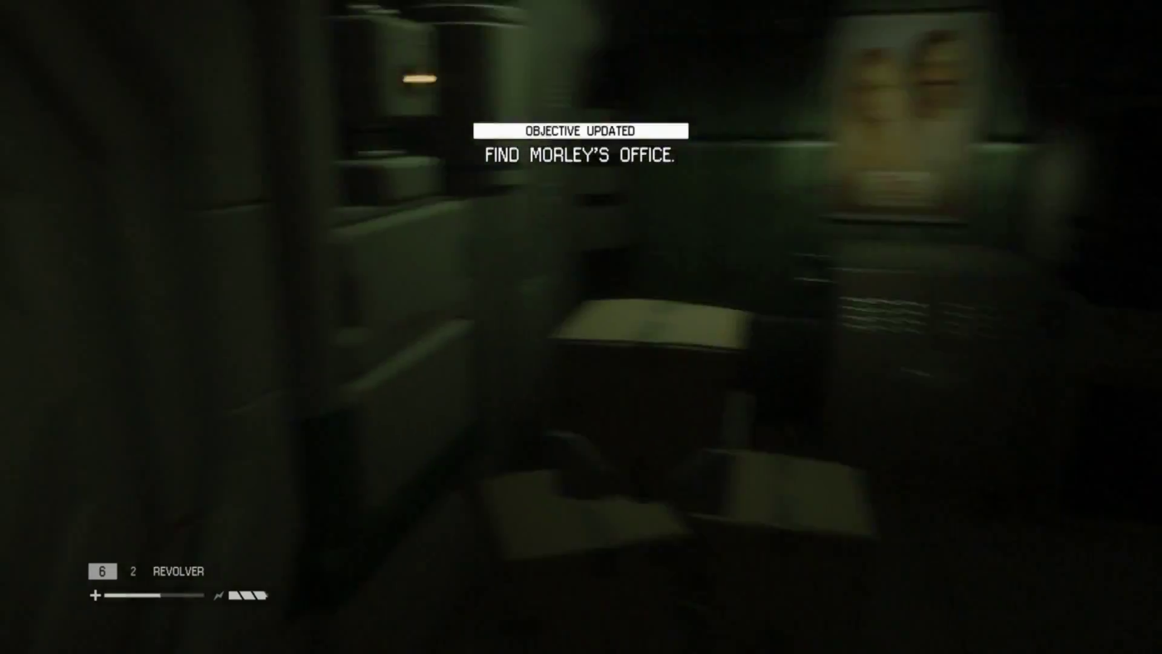
key(w)
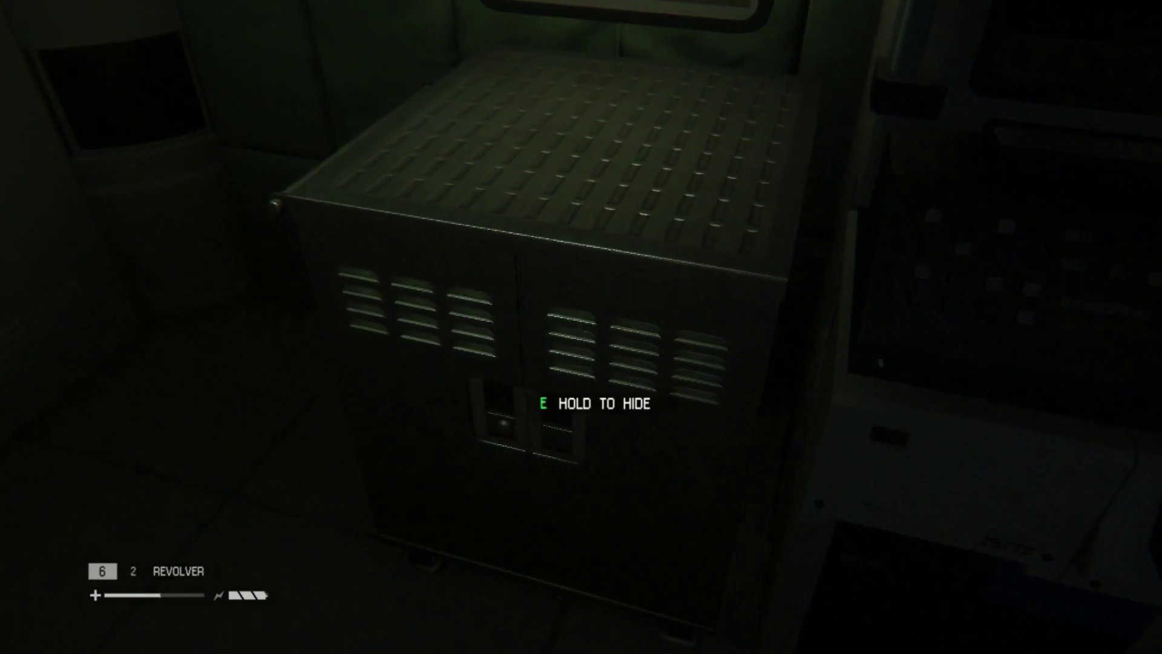
drag(581, 326, 364, 327)
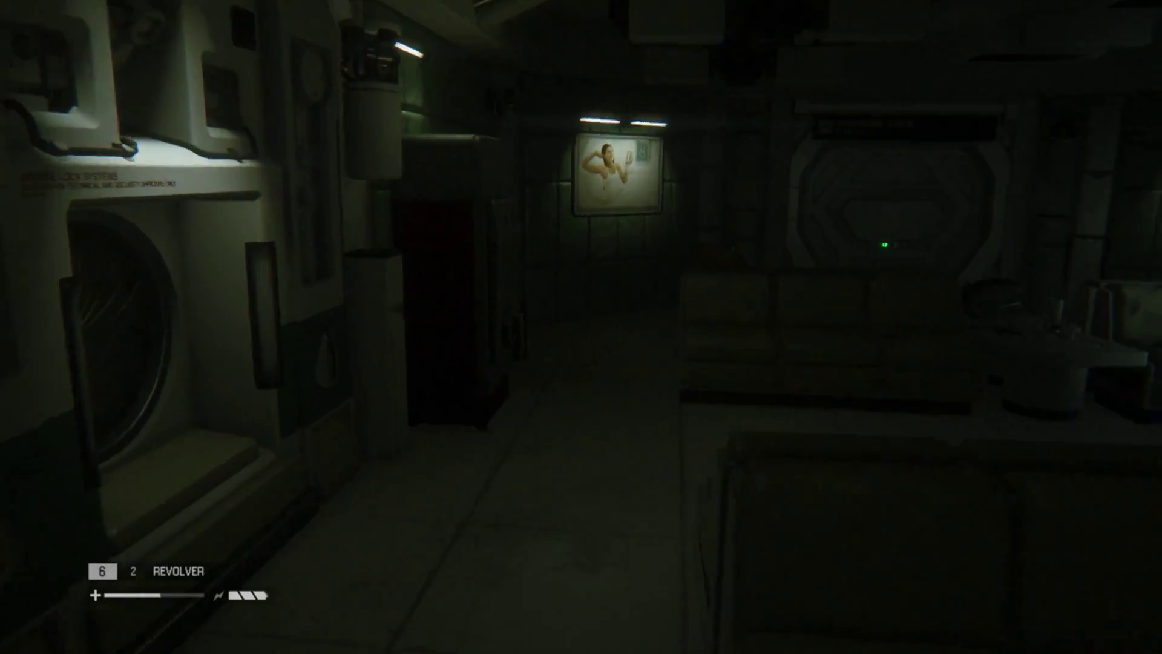
key(w)
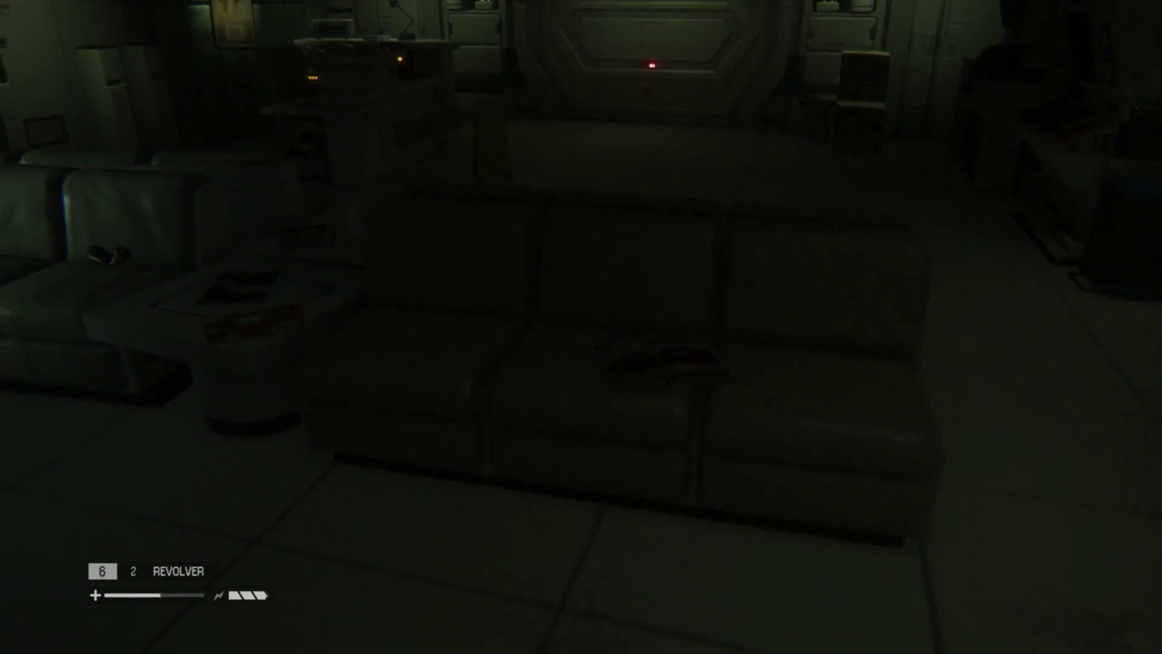
drag(582, 326, 364, 300)
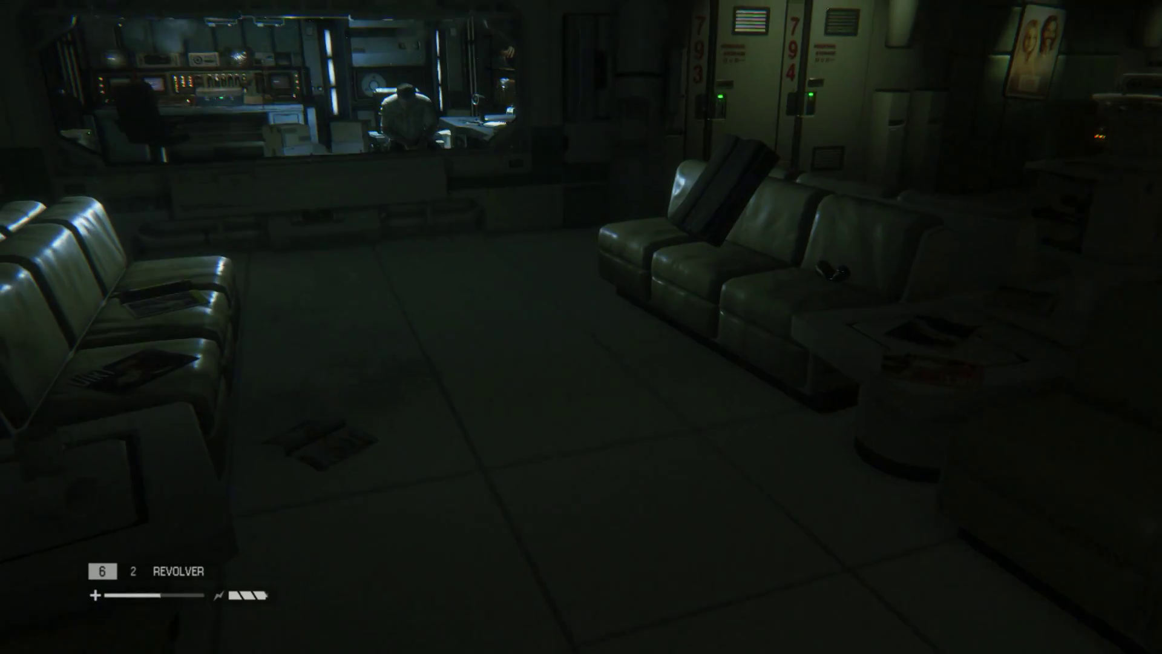
drag(581, 326, 817, 336)
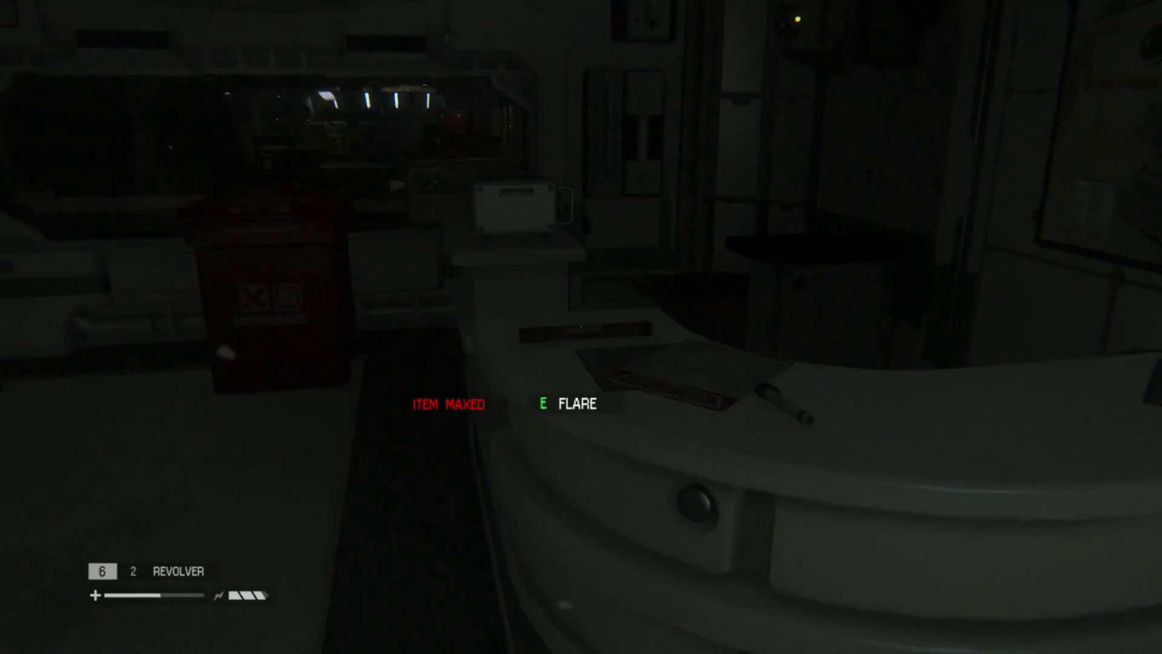
drag(581, 327, 727, 326)
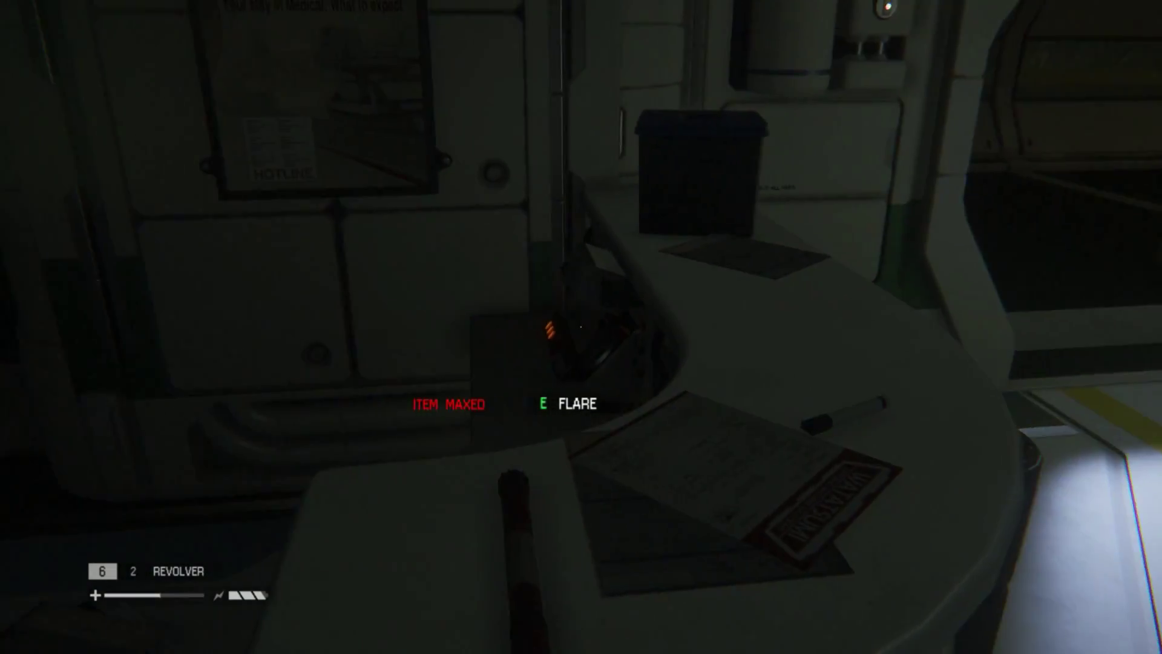
Move through the medbay past the counter and down the aisle of beds.
drag(581, 327, 400, 327)
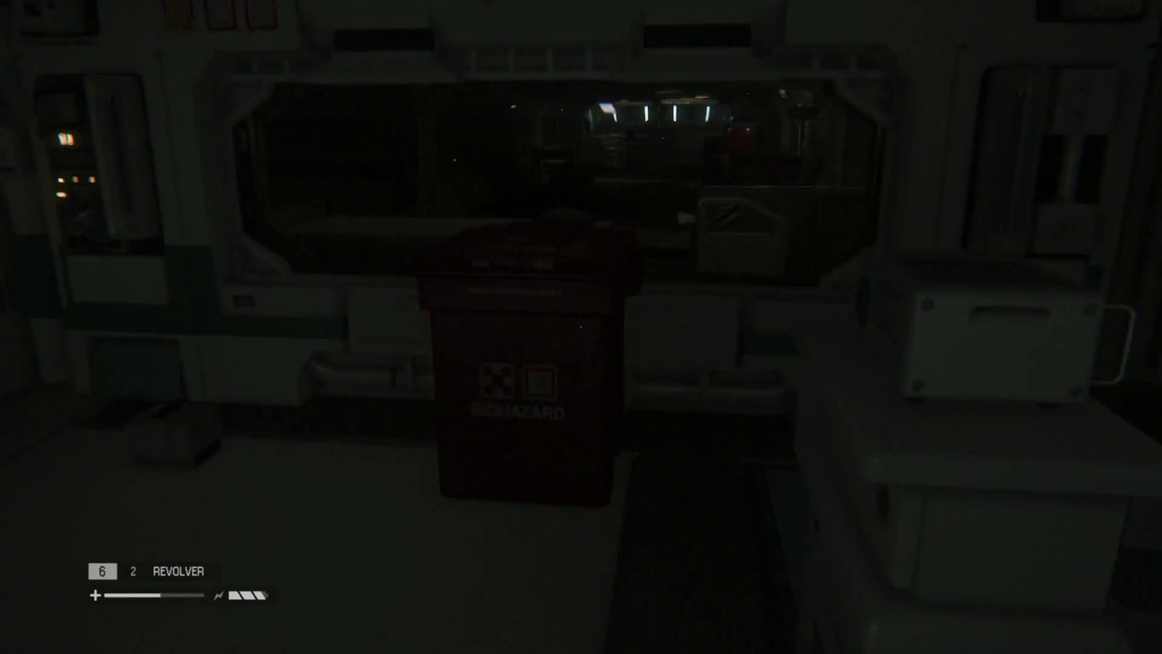
key(w)
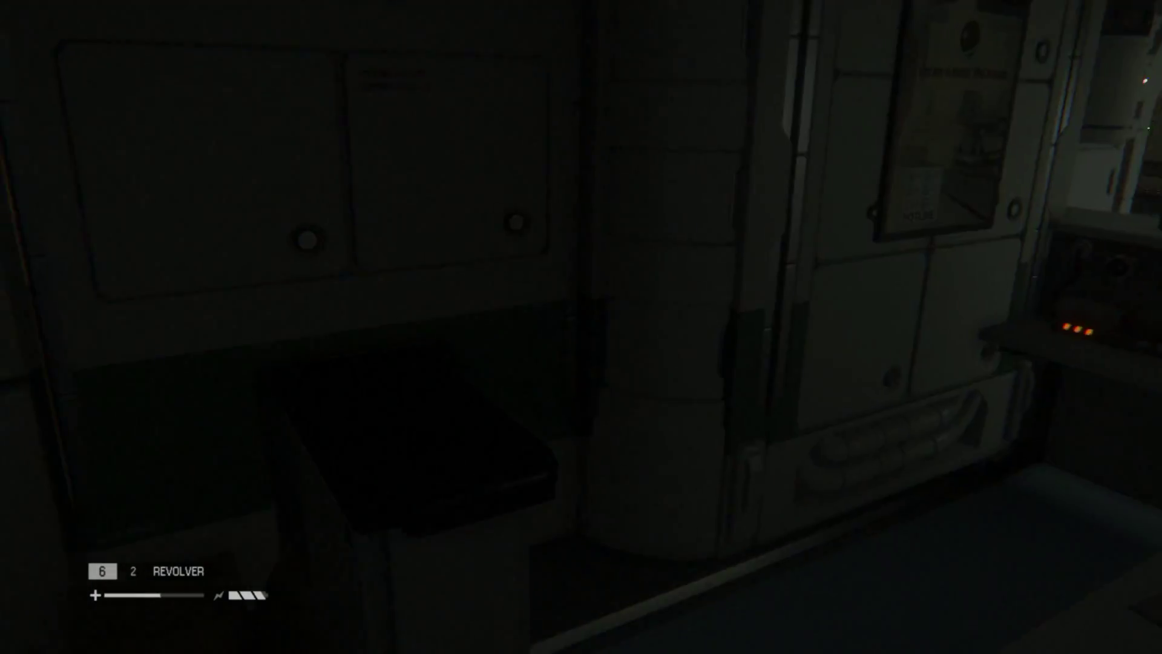
drag(581, 328, 818, 326)
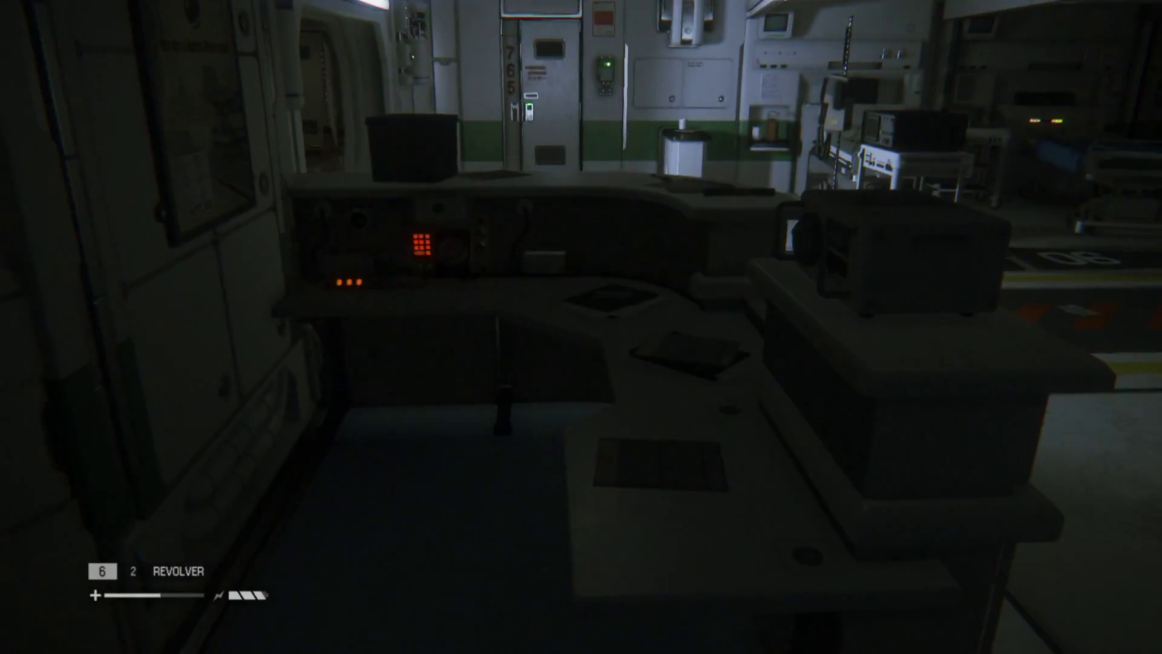
key(w)
key(w)
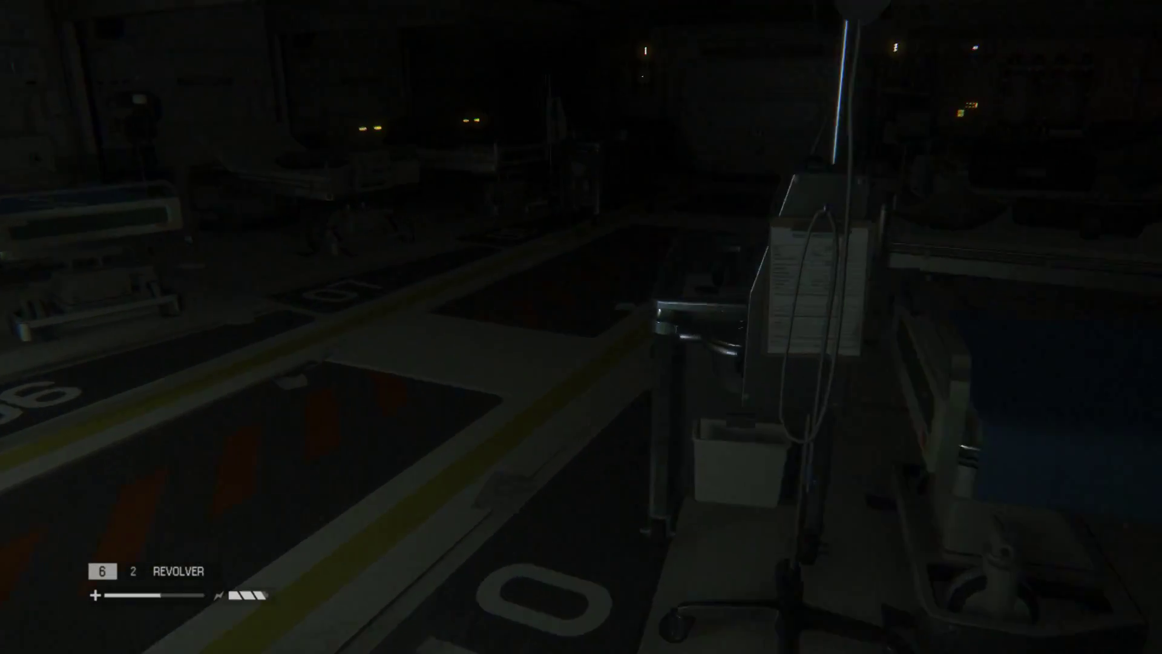
drag(581, 328, 399, 327)
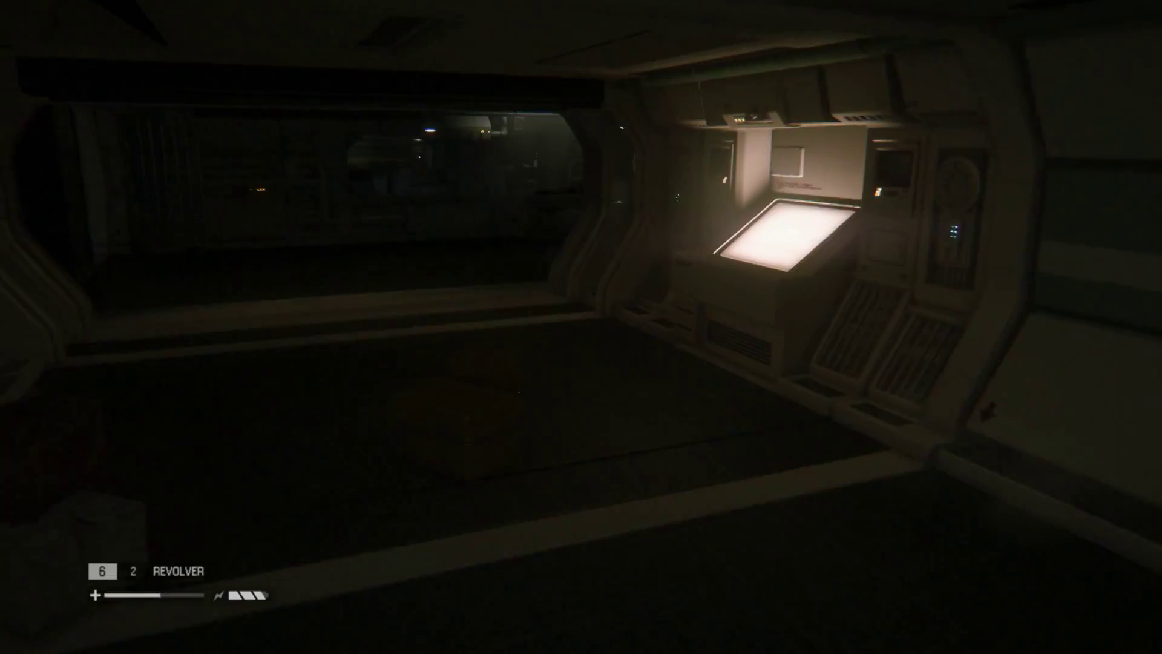
Check the motion tracker for threats, then go through the doorway and up the stairs.
key(w)
drag(581, 328, 399, 327)
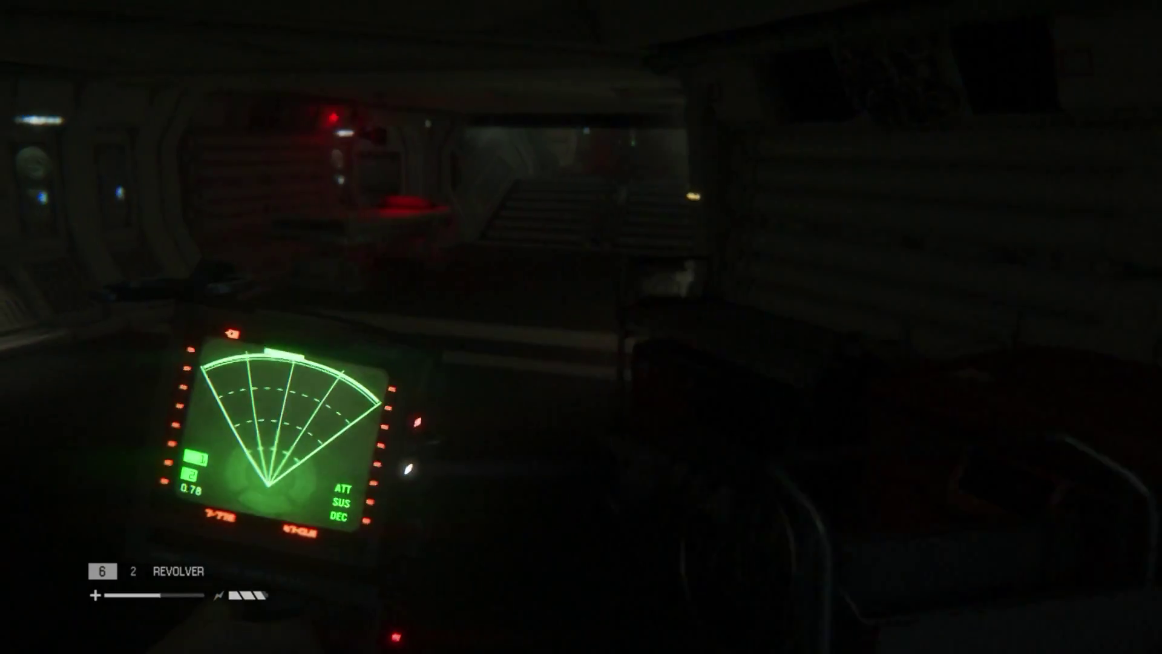
key(w)
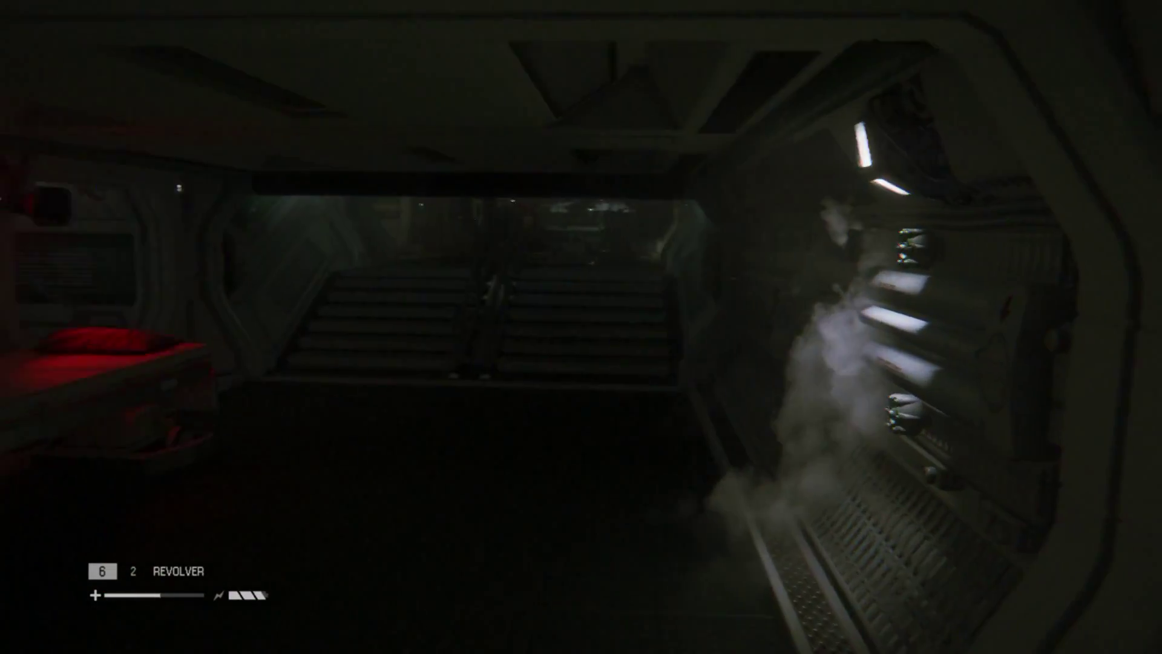
key(w)
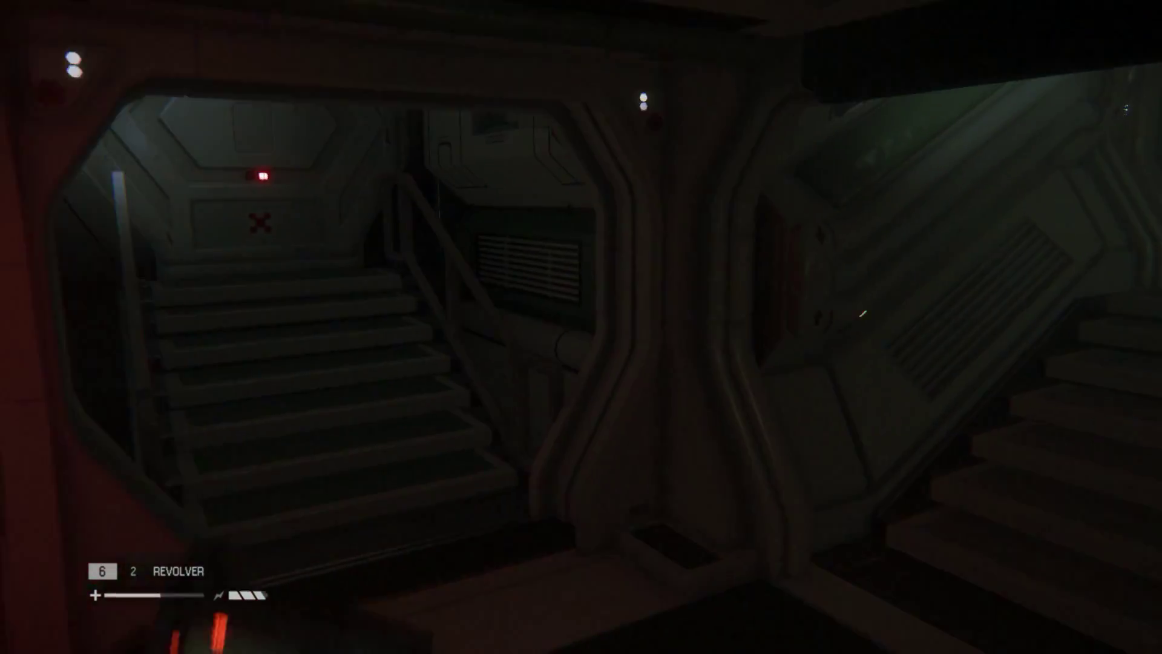
key(Tab)
drag(581, 327, 817, 326)
Climb into the steam-filled corridor and move along it until facing the stairwell.
key(w)
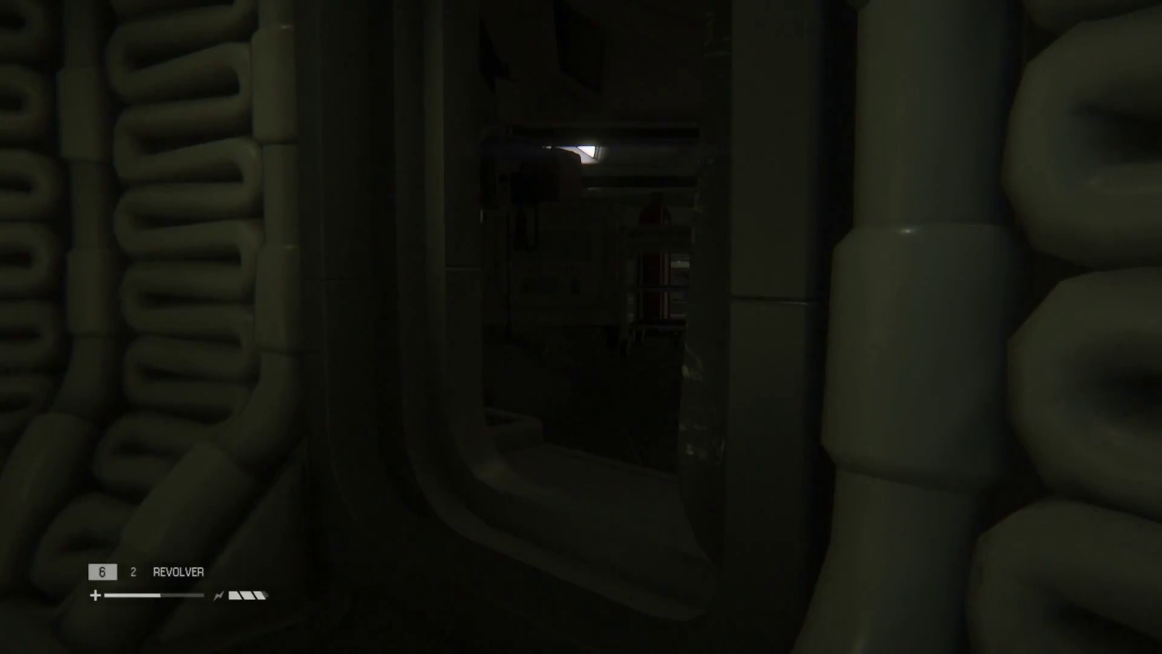
From cover beside the pipes, choose the Flashbang blueprint on the crafting wheel.
key(Tab)
key(Tab)
key(Tab)
Commit the bonding agent and remaining components, then craft one Flashbang.
click(591, 534)
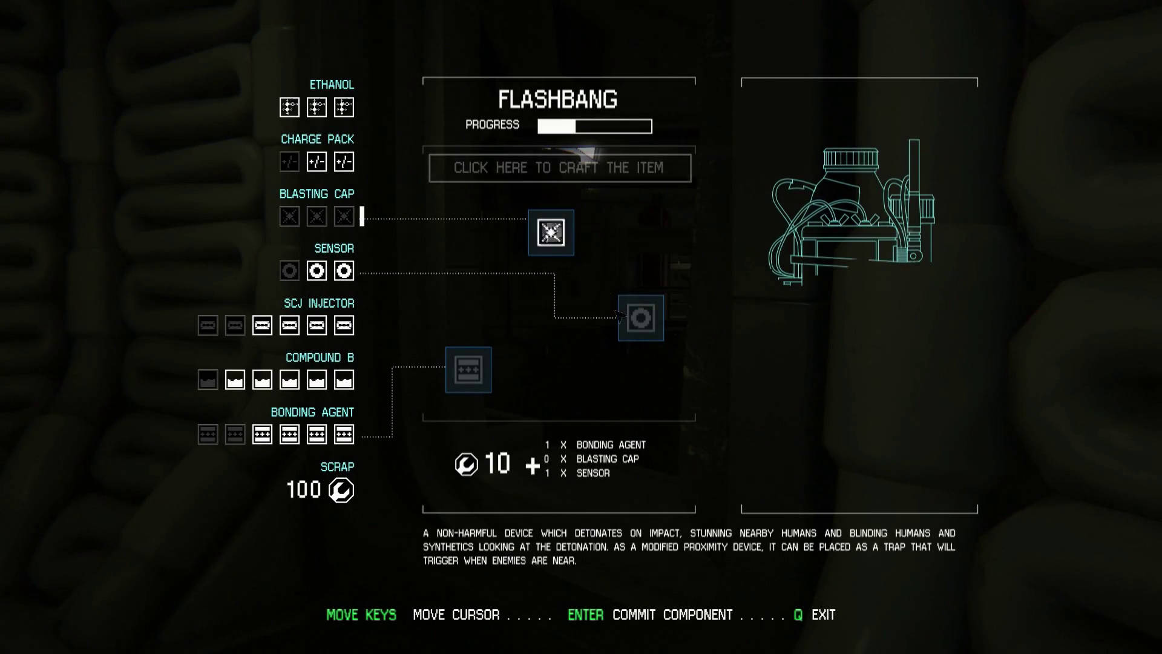
click(451, 386)
click(556, 163)
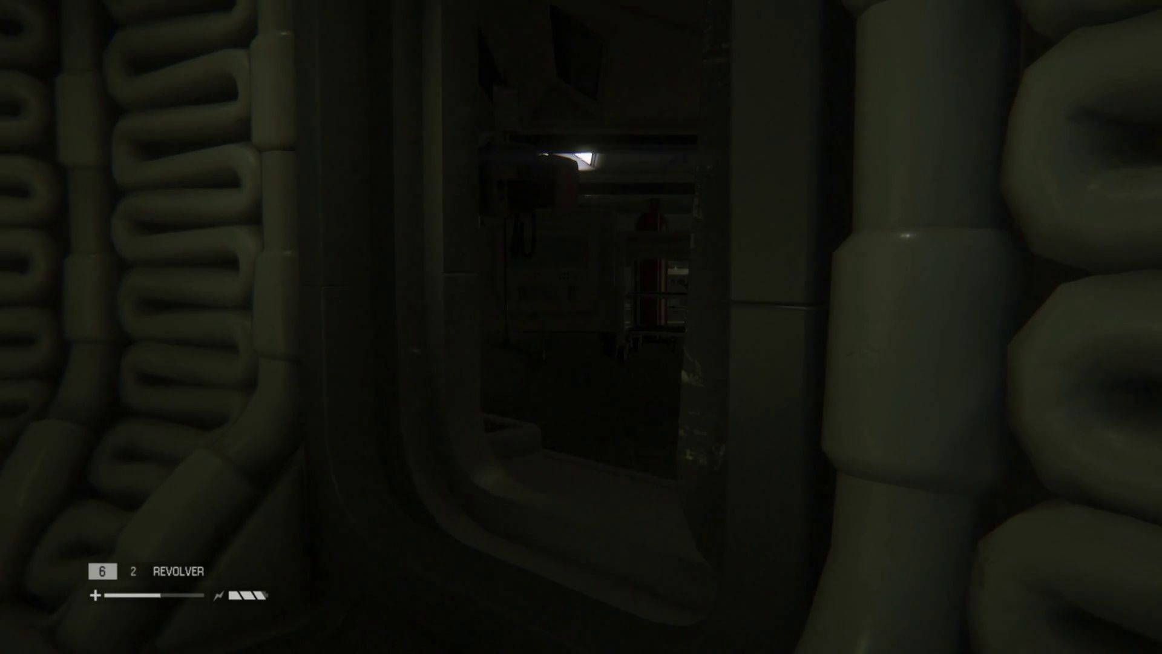
Equip the flashbang, peek through the doorway twice from behind the pipes, then pause the game.
key(Tab)
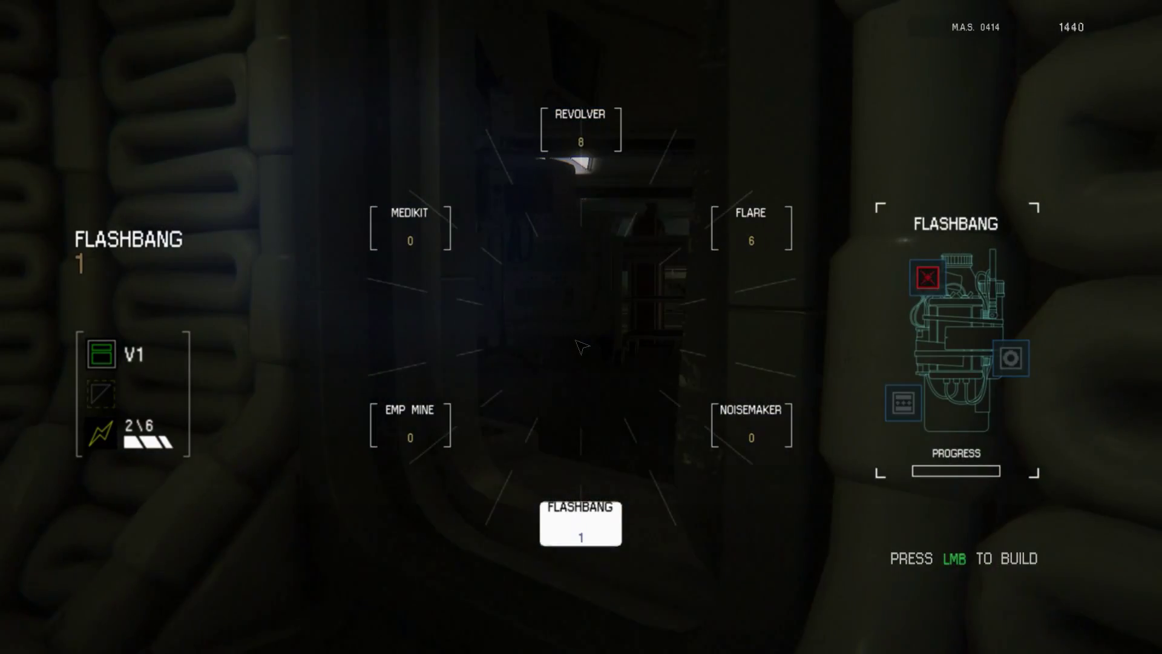
key(Tab)
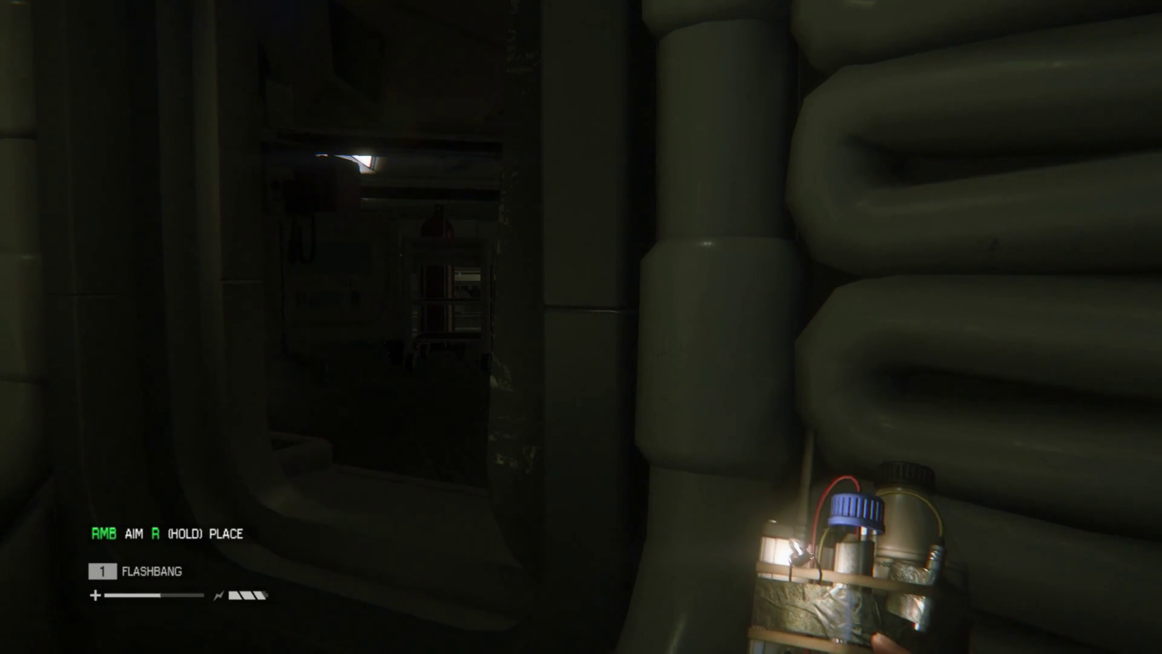
key(a)
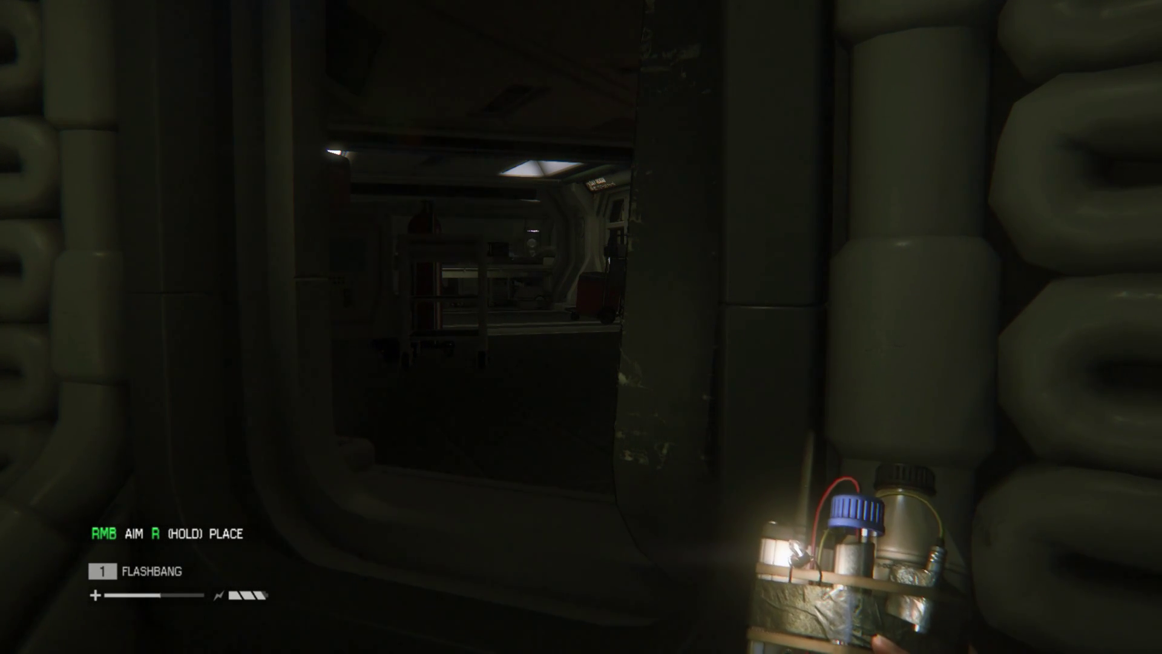
key(d)
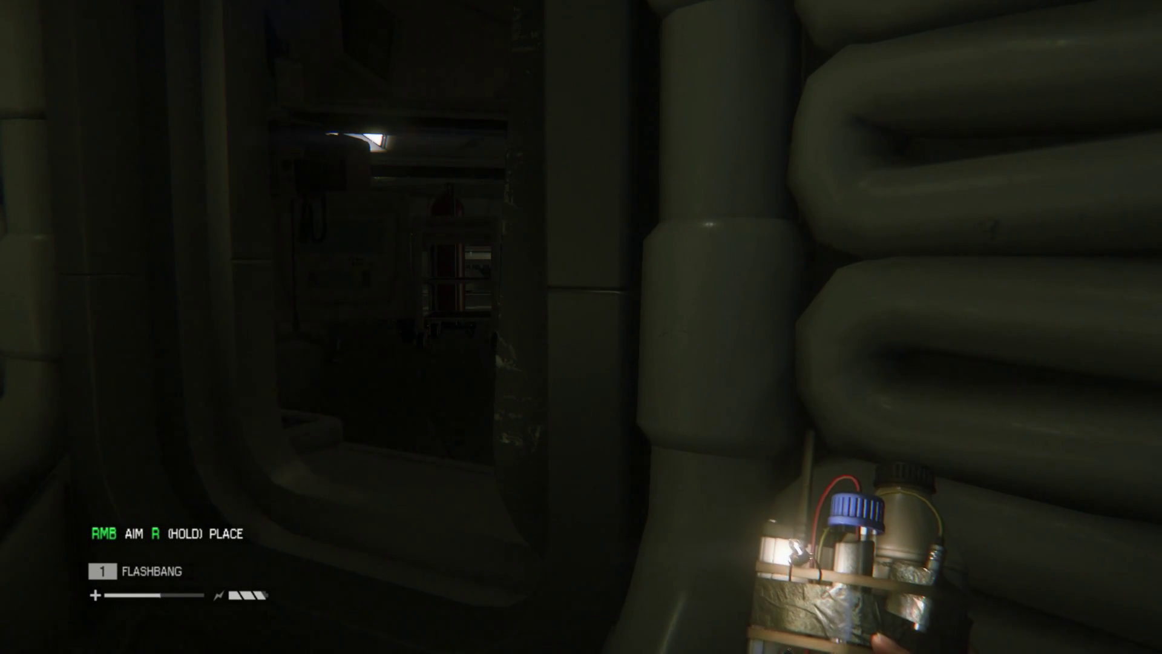
key(a)
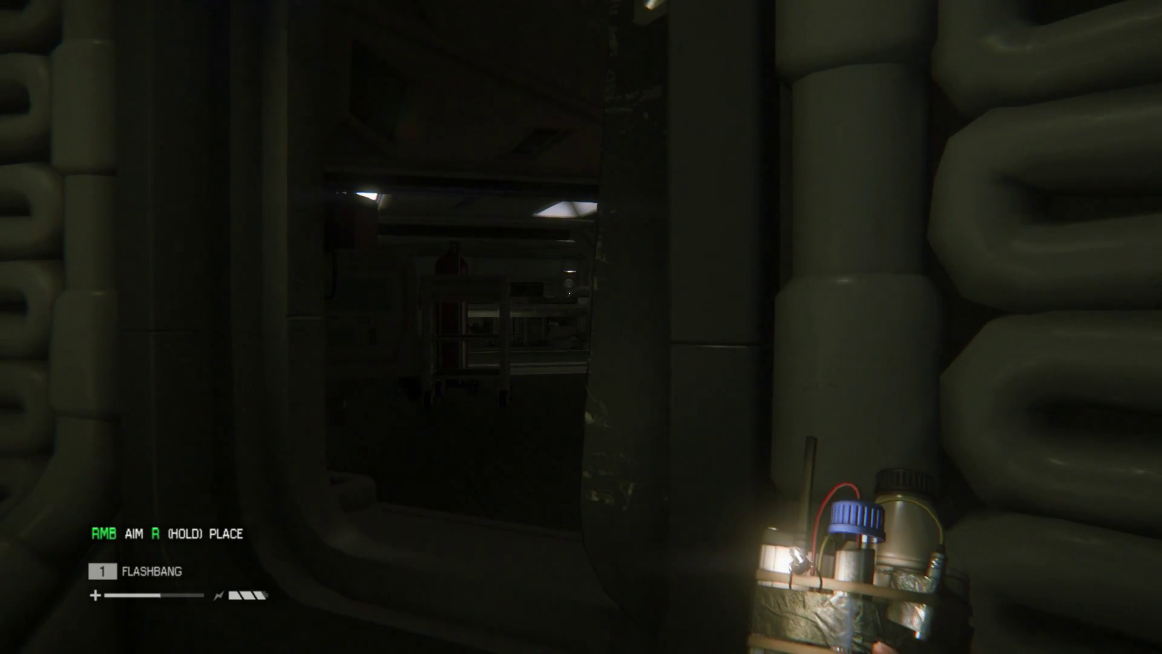
key(d)
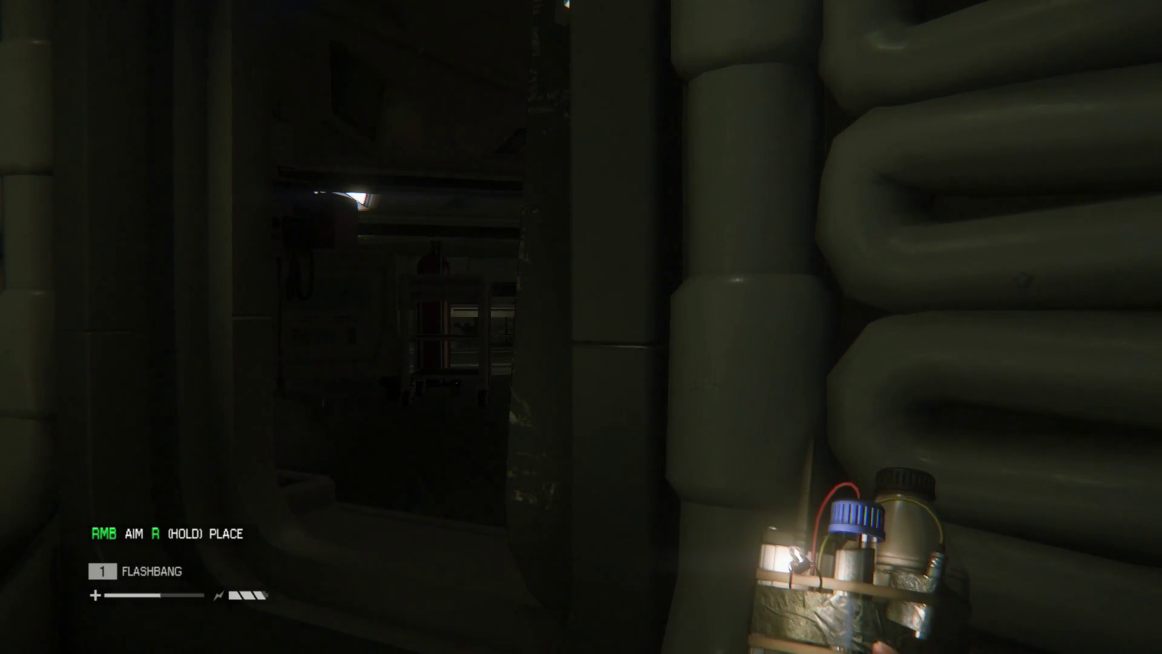
key(Escape)
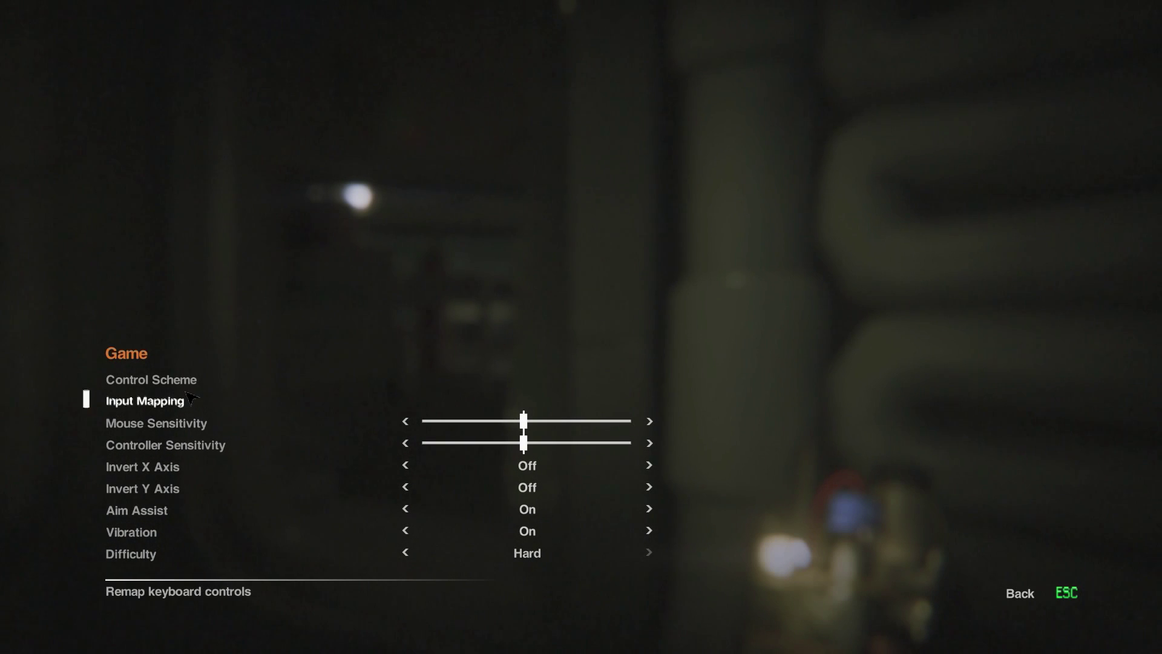
Review the controller layout and keyboard mappings, declining to save mapping changes.
click(193, 385)
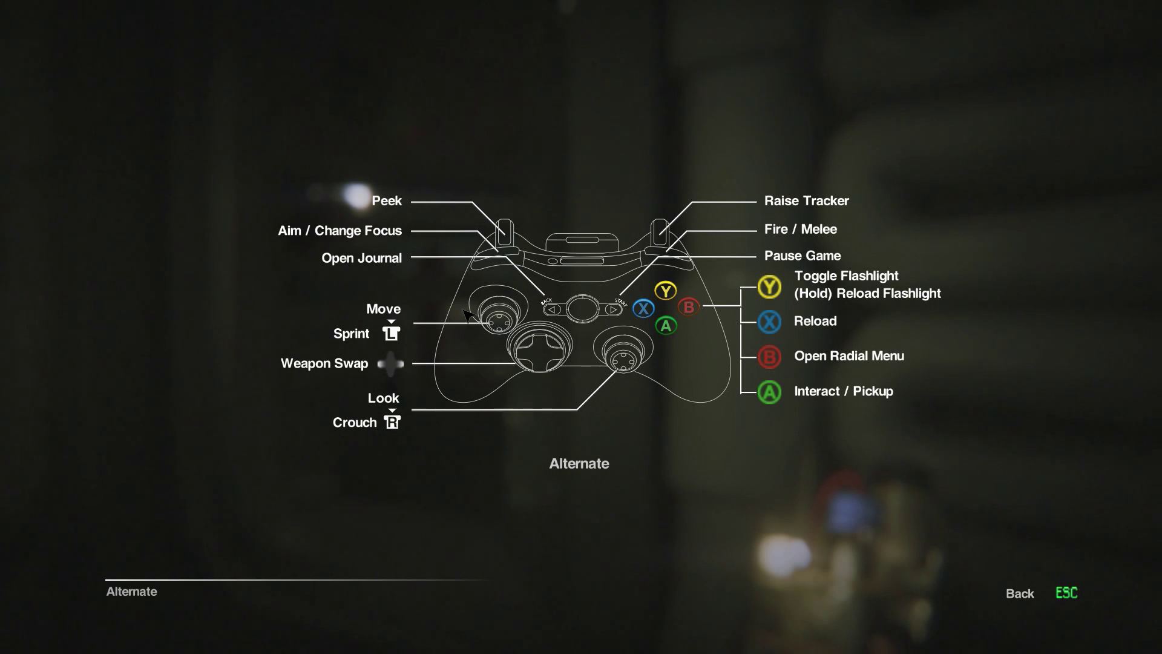
key(Escape)
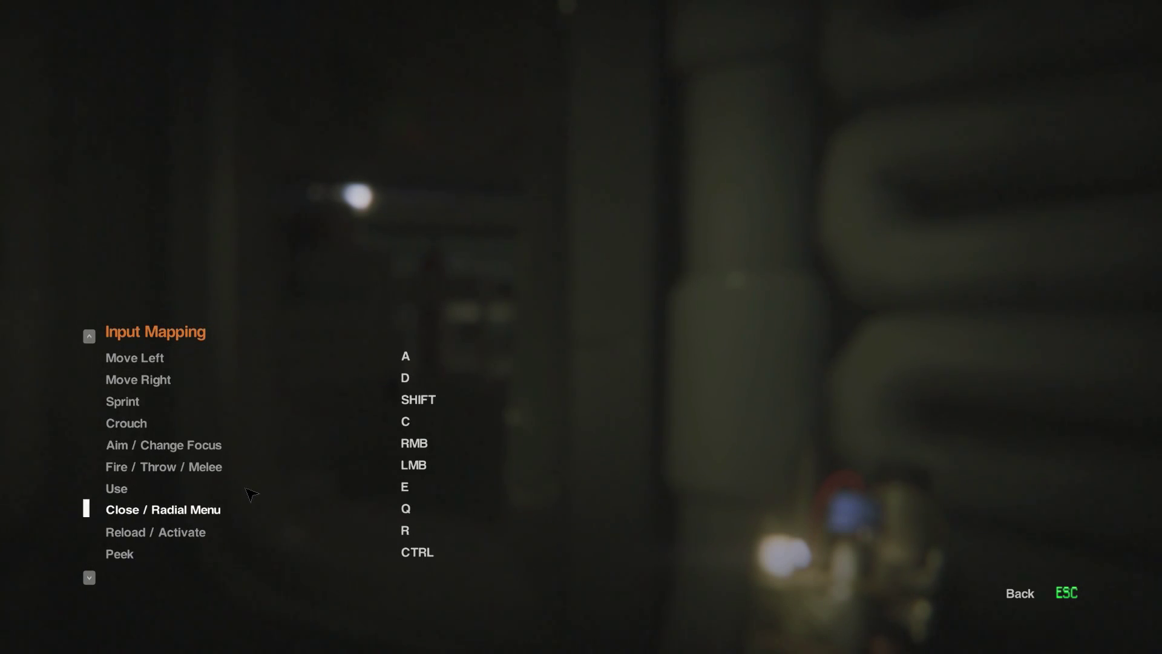
key(Escape)
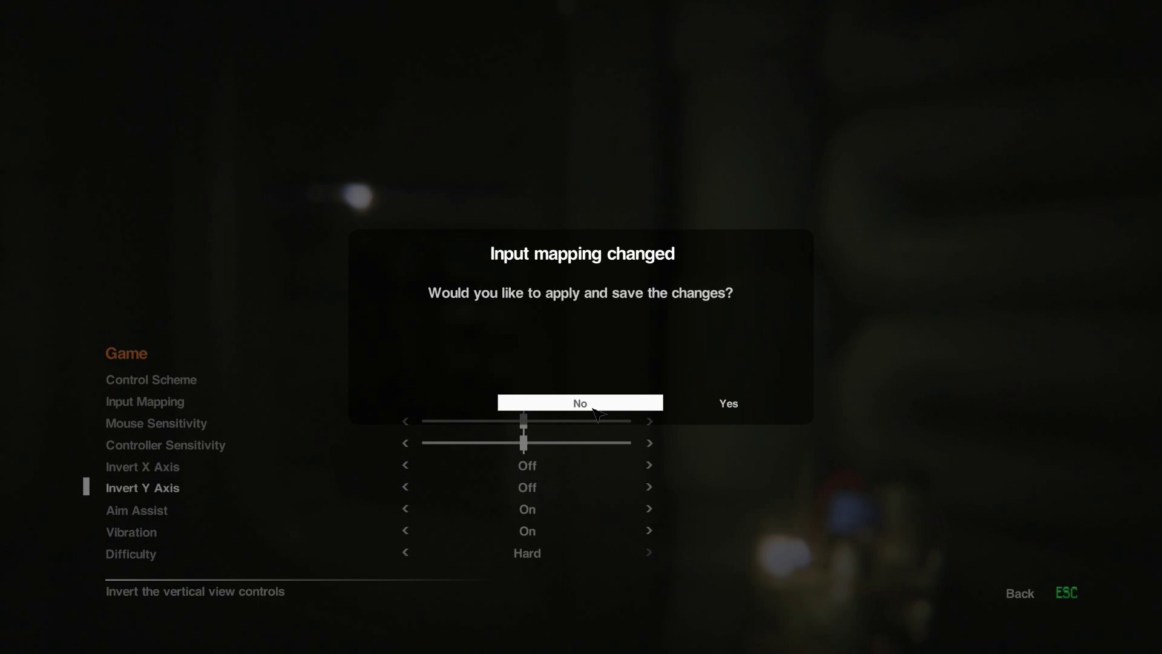
click(594, 408)
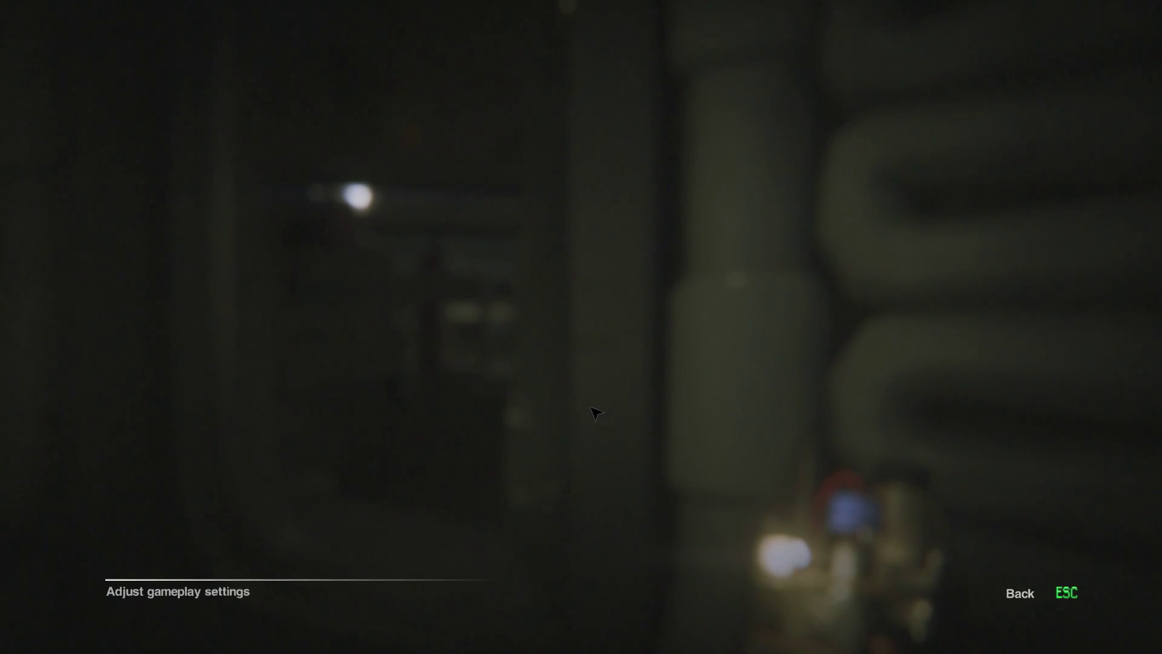
Resume play, peek down the corridor, switch to the revolver, and walk into the corridor room.
key(Escape)
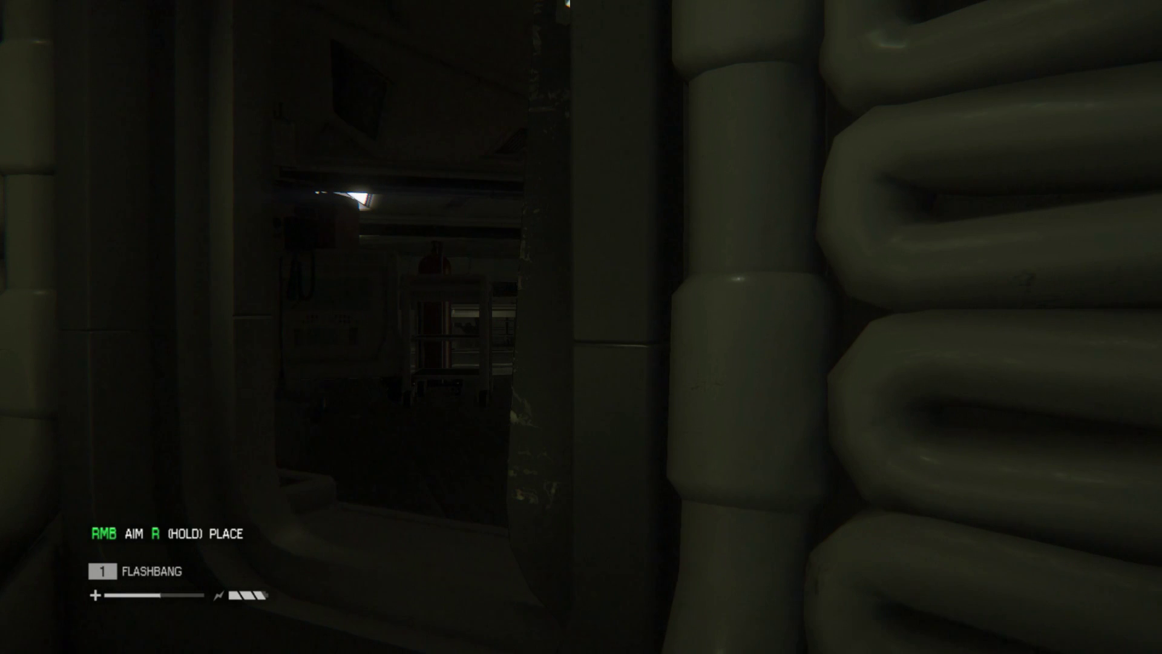
key(q)
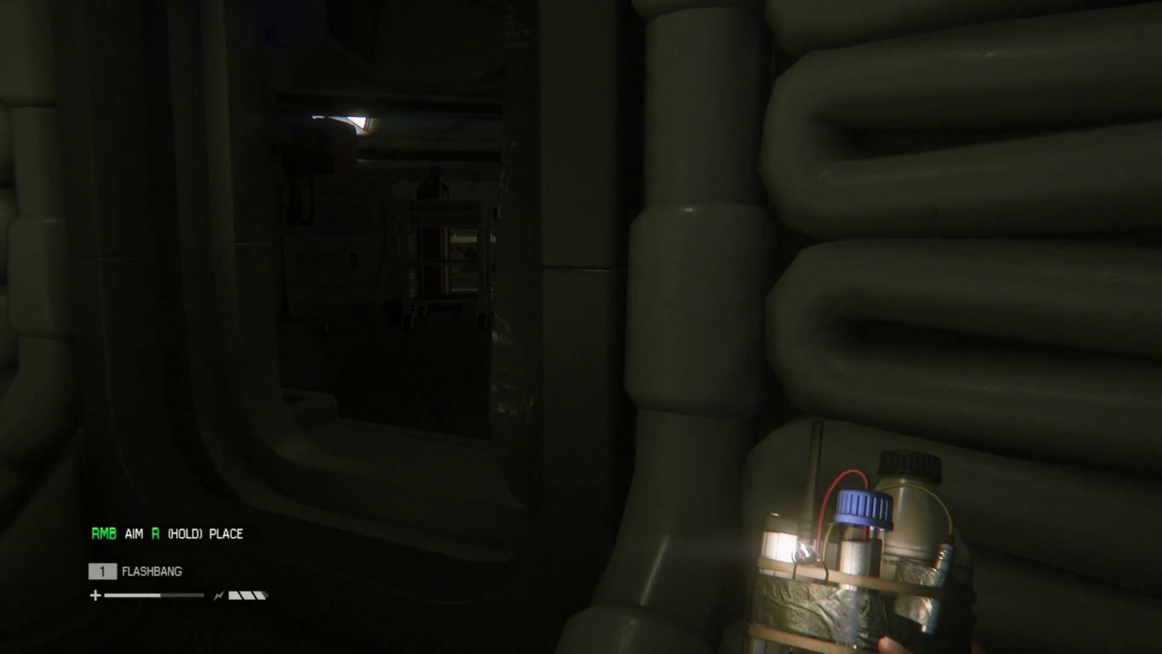
key(Tab)
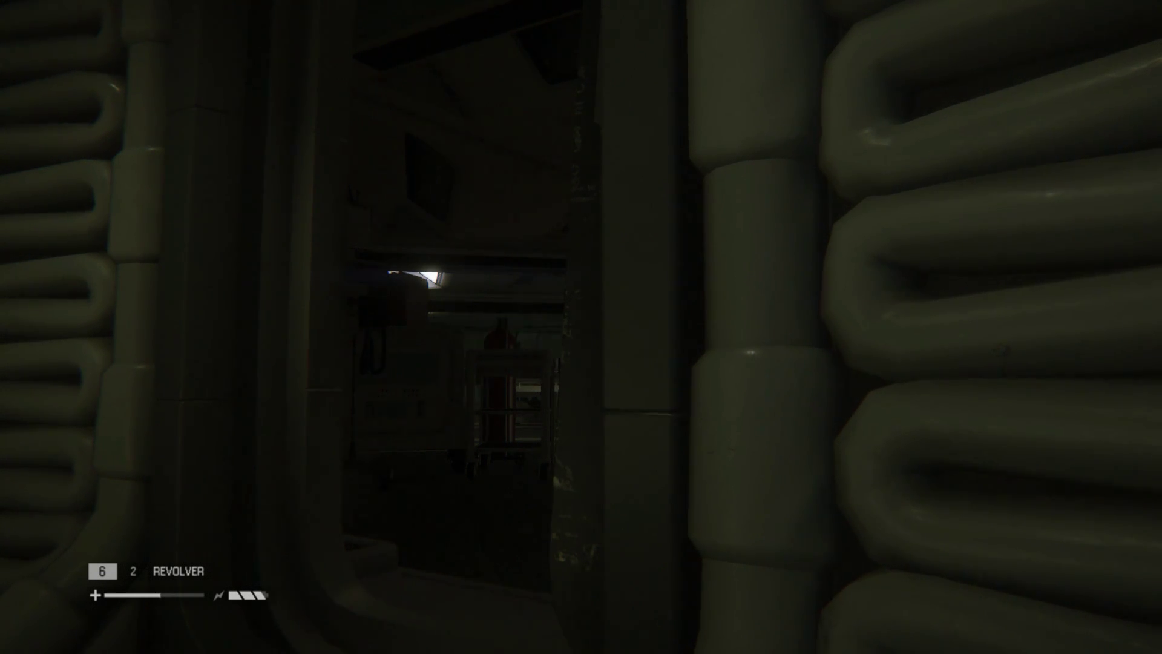
key(w)
key(w)
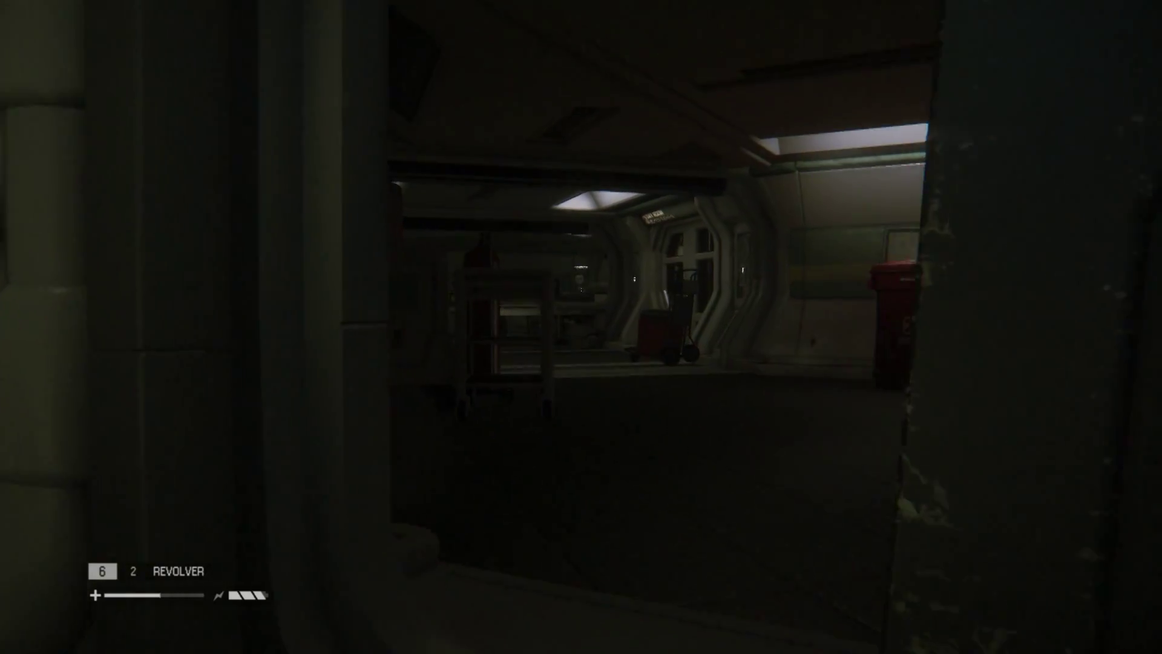
key(w)
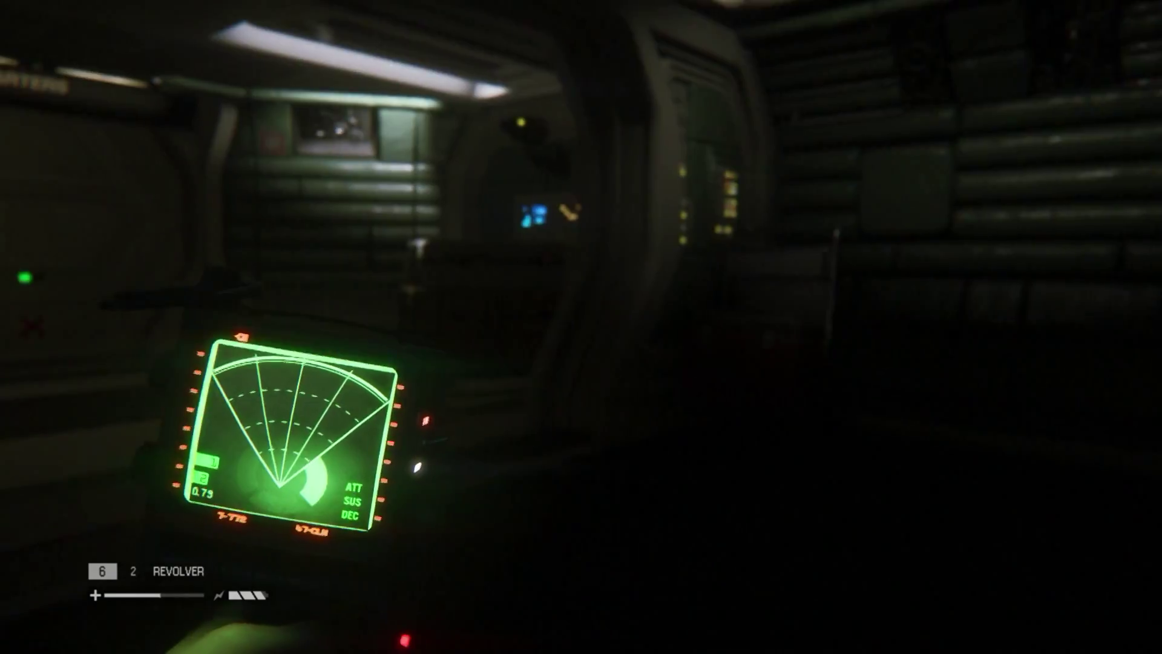
Walk through the Staff Quarters doorway, past the central bed, toward the lockers and bunks.
key(w)
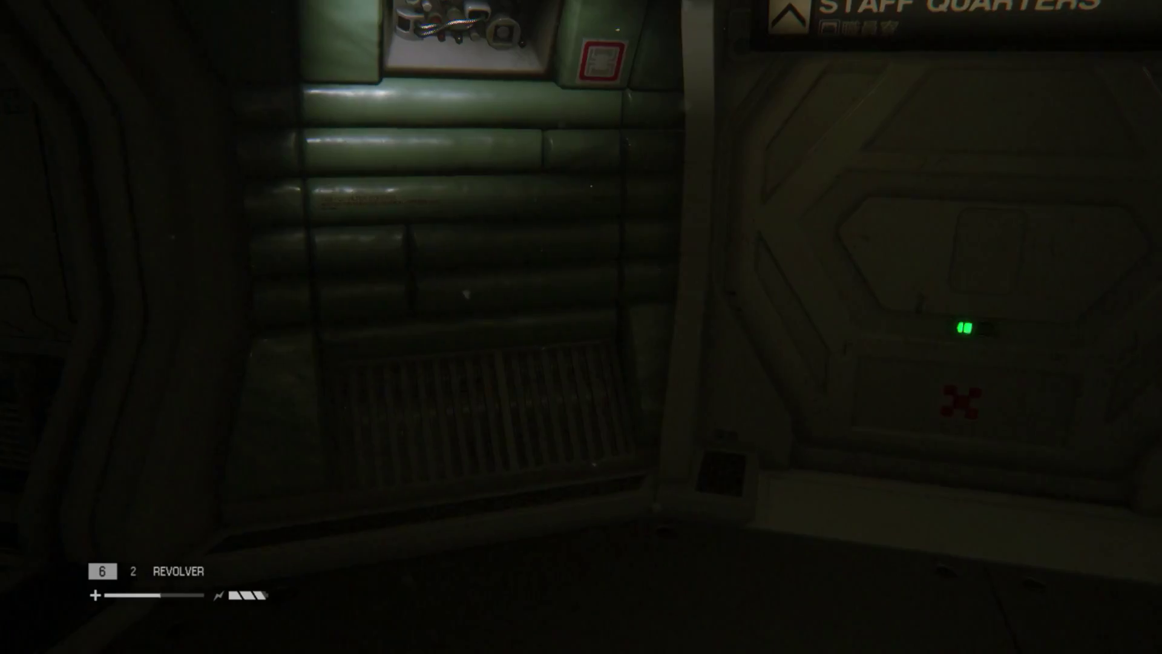
key(w)
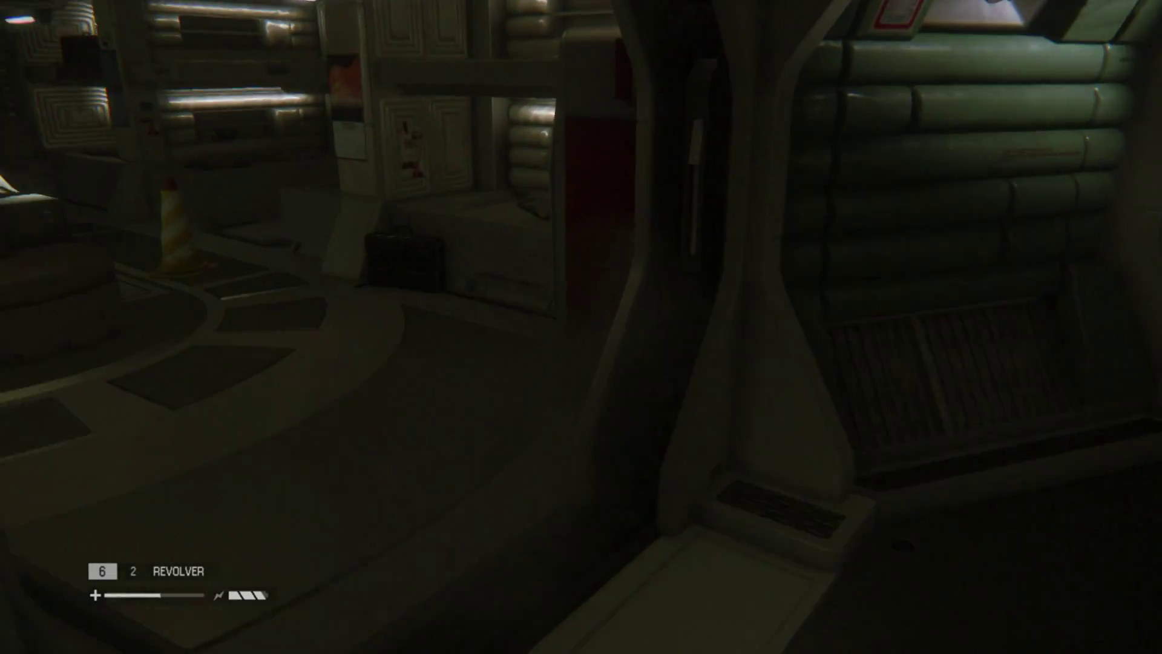
key(w)
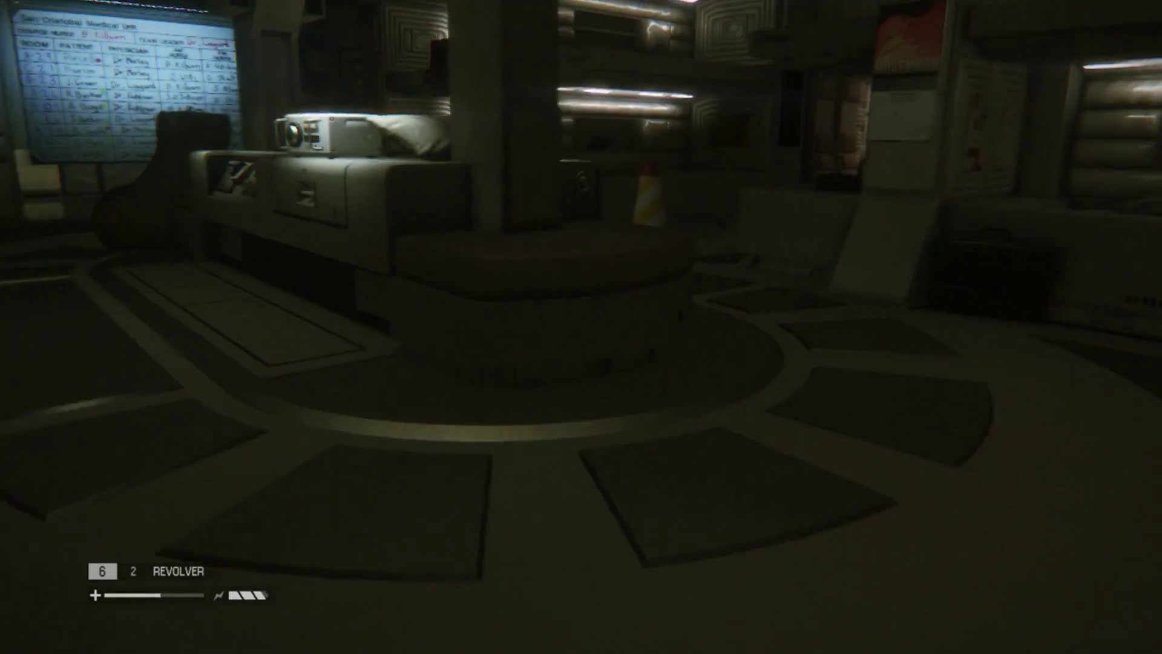
key(w)
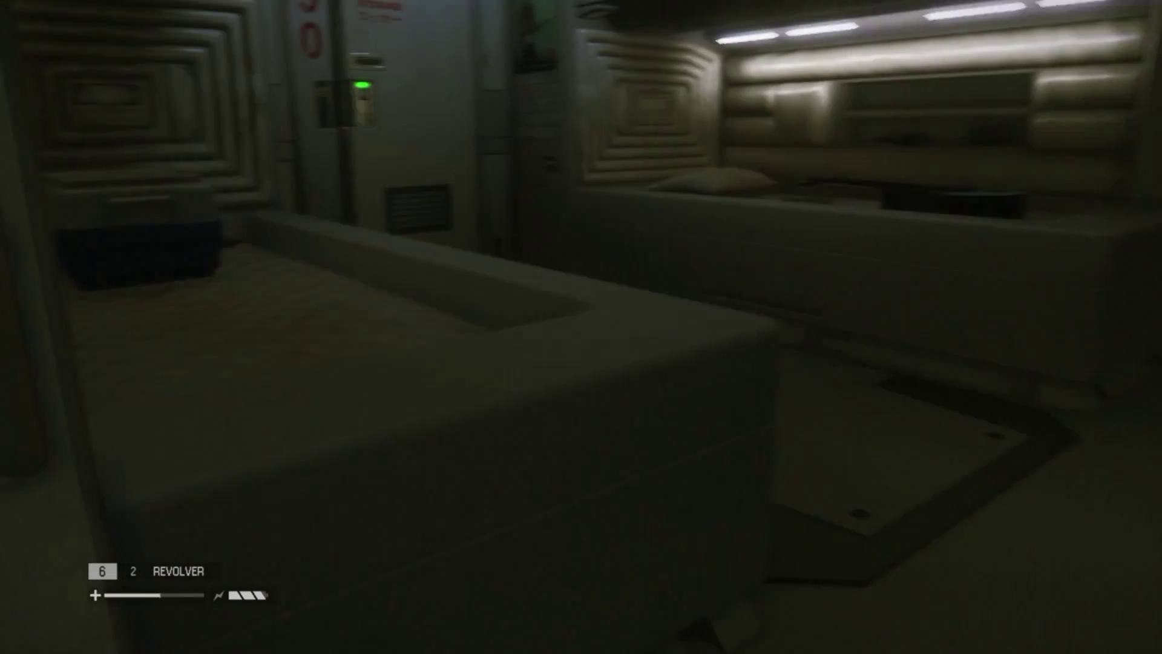
key(w)
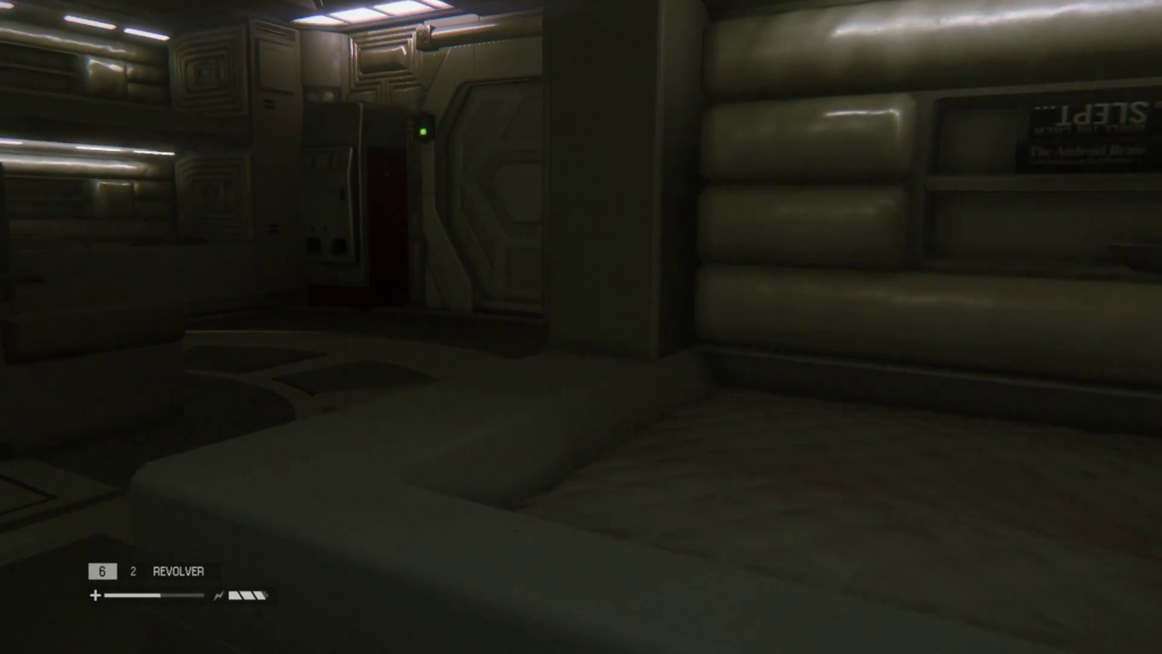
Sneak past the patient board, staying hidden behind the lounge chair.
key(w)
key(w)
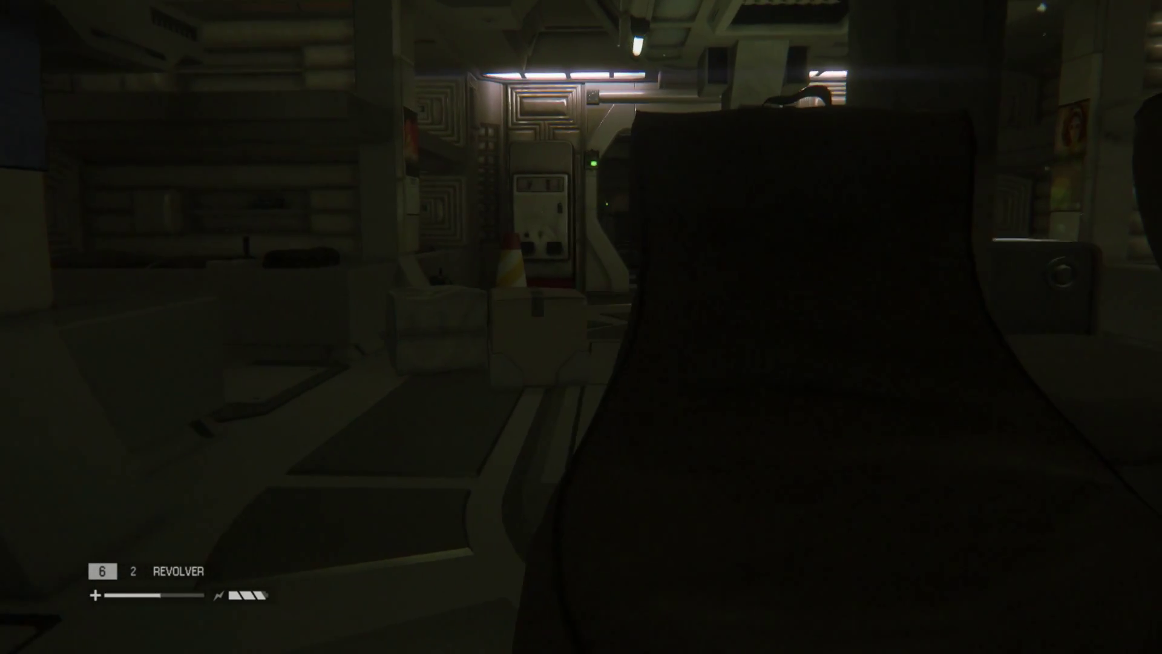
key(a)
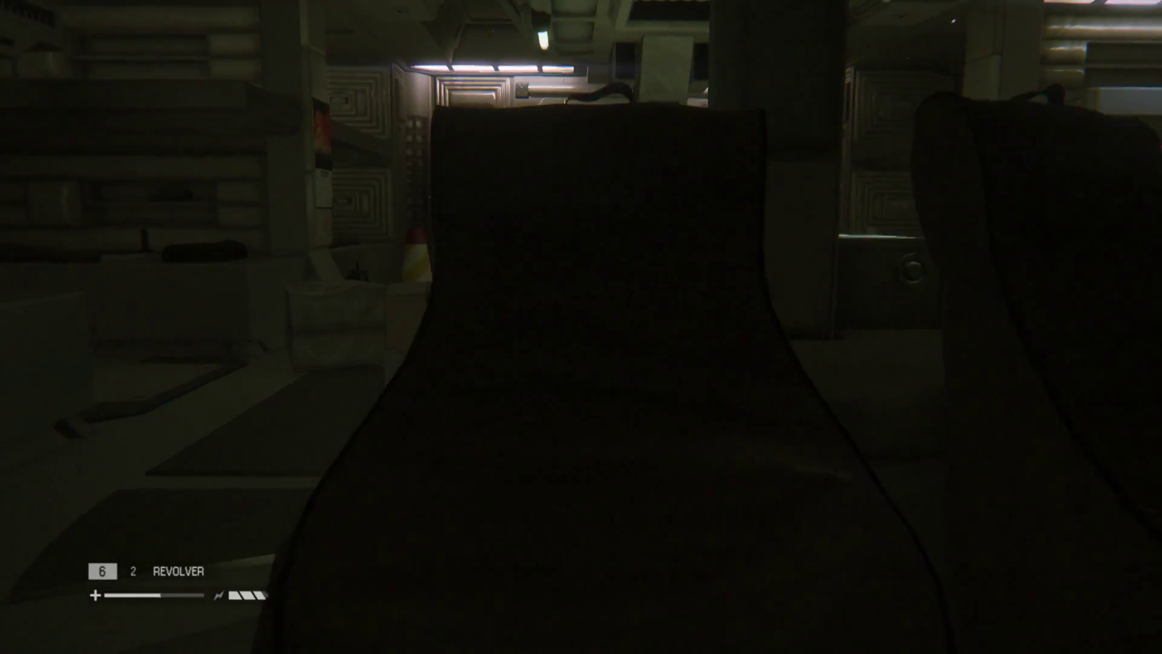
key(a)
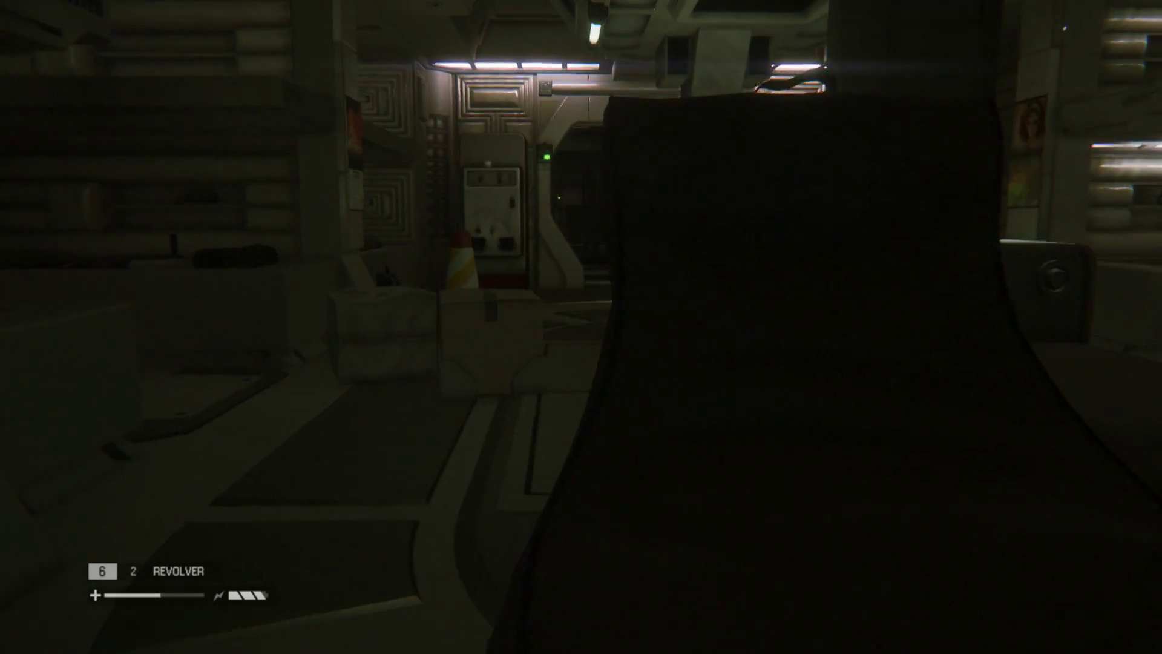
key(a)
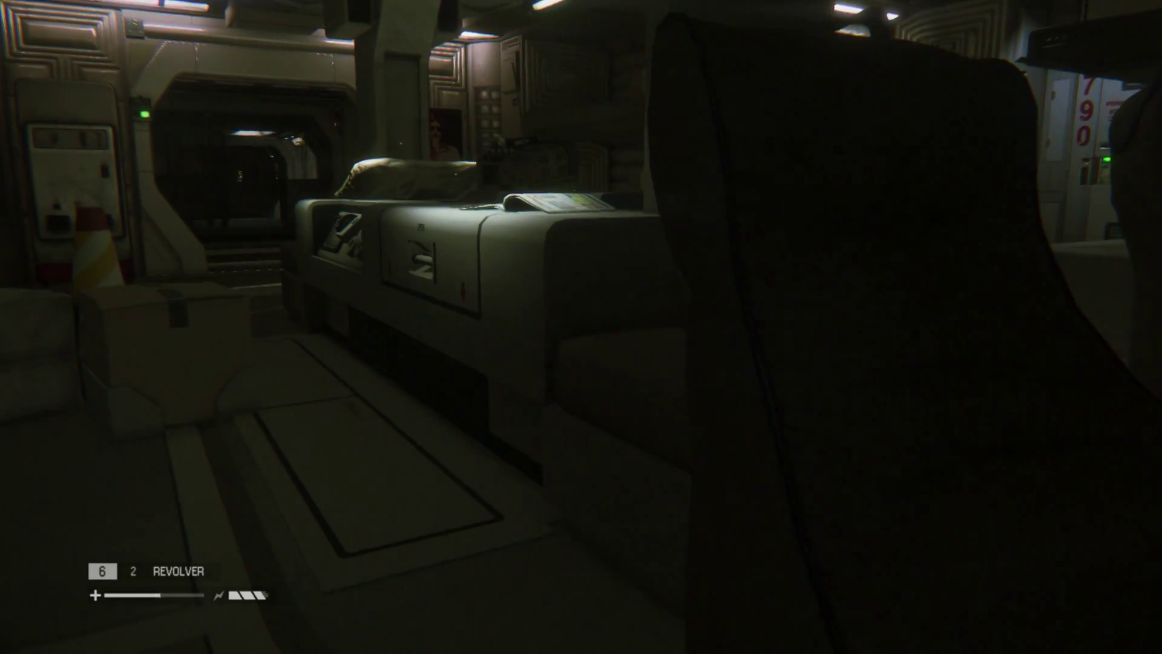
Slip past the magazine console, cone and crates into the corridor.
key(w)
key(w)
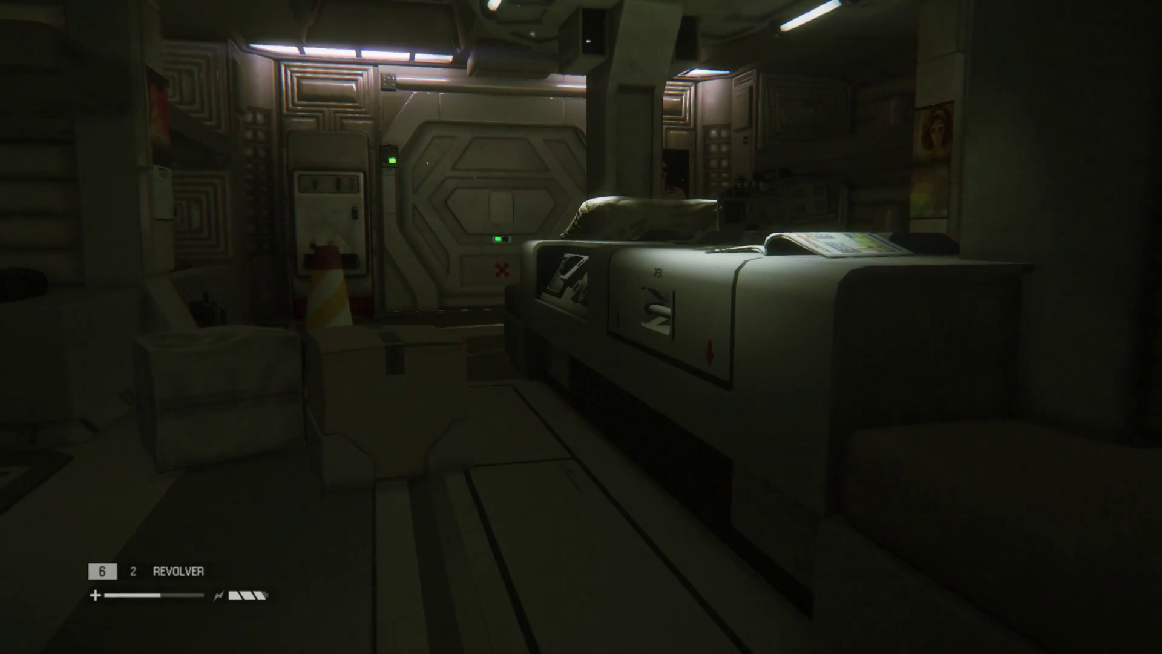
key(w)
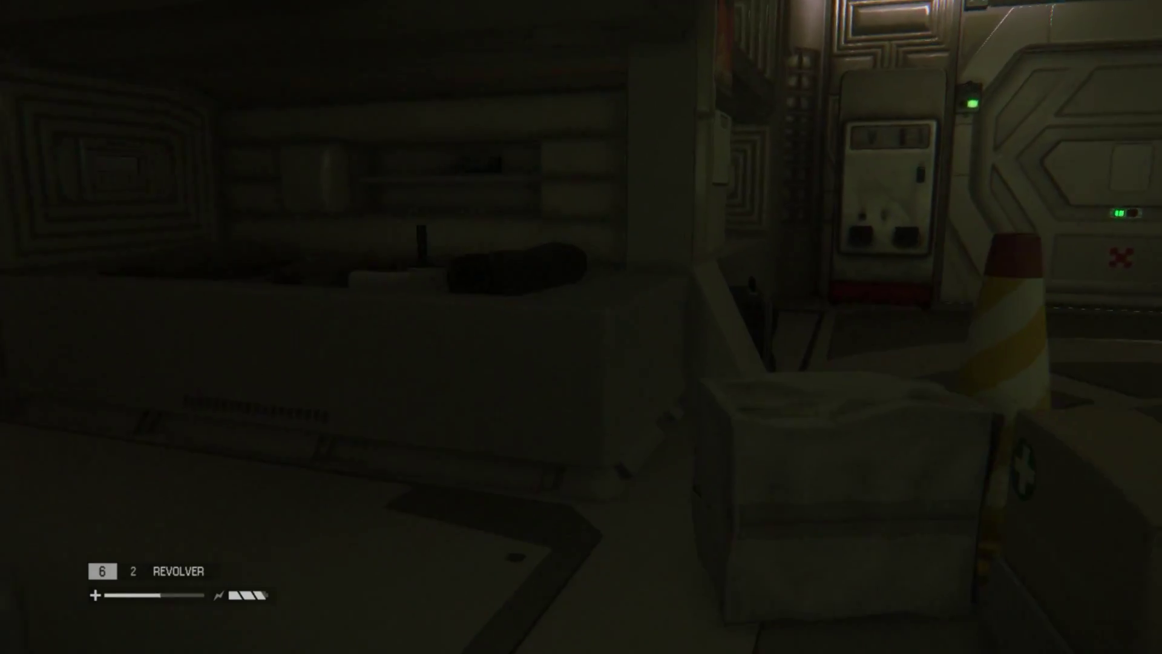
key(w)
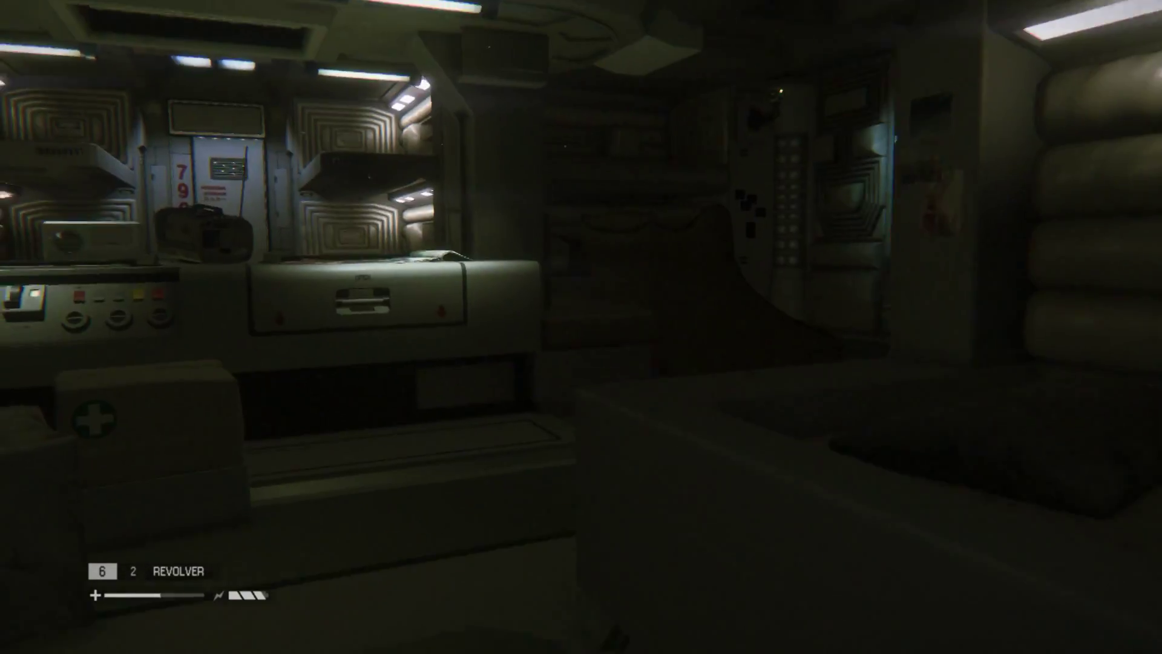
key(w)
key(w)
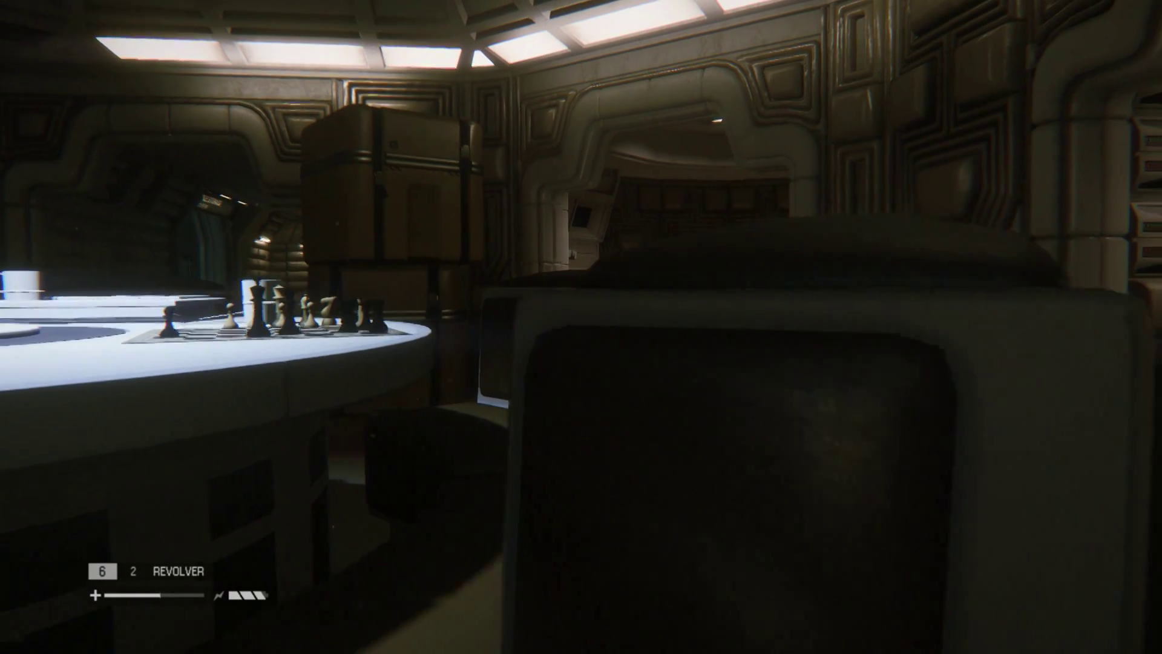
Scan with the motion tracker, then use the padded bench as cover while backing toward the cabinets.
key(Tab)
key(Tab)
key(w)
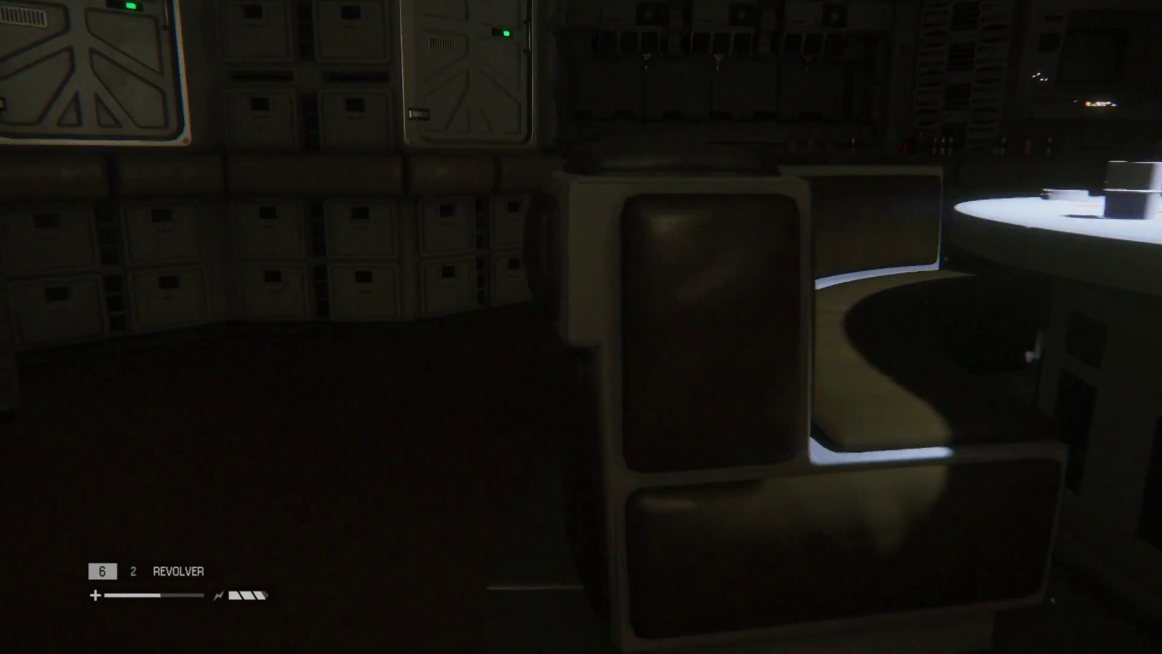
key(w)
key(s)
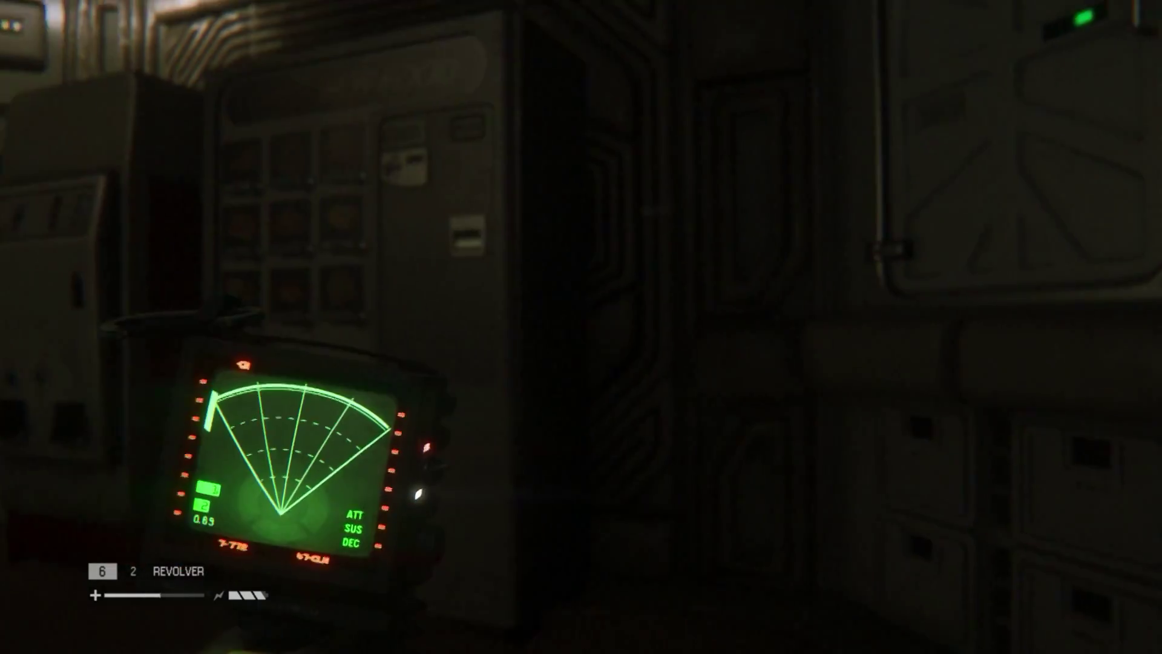
Loot the scrap and SCJ injector from the locker, then check the tracker while exploring the lounge.
key(Tab)
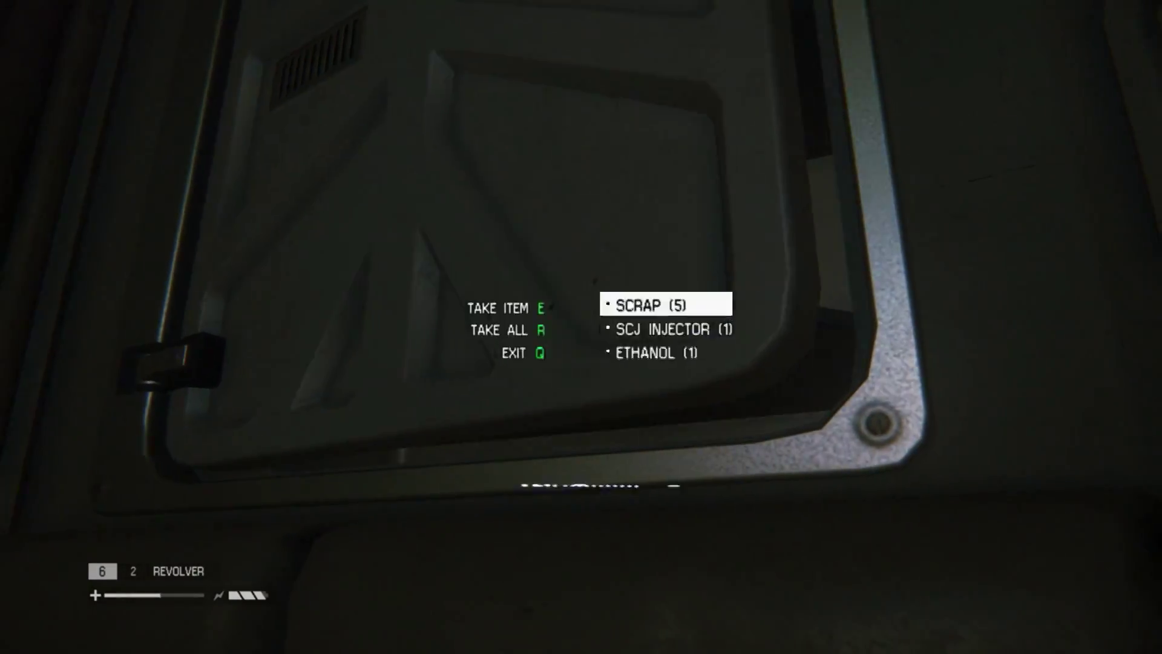
key(r)
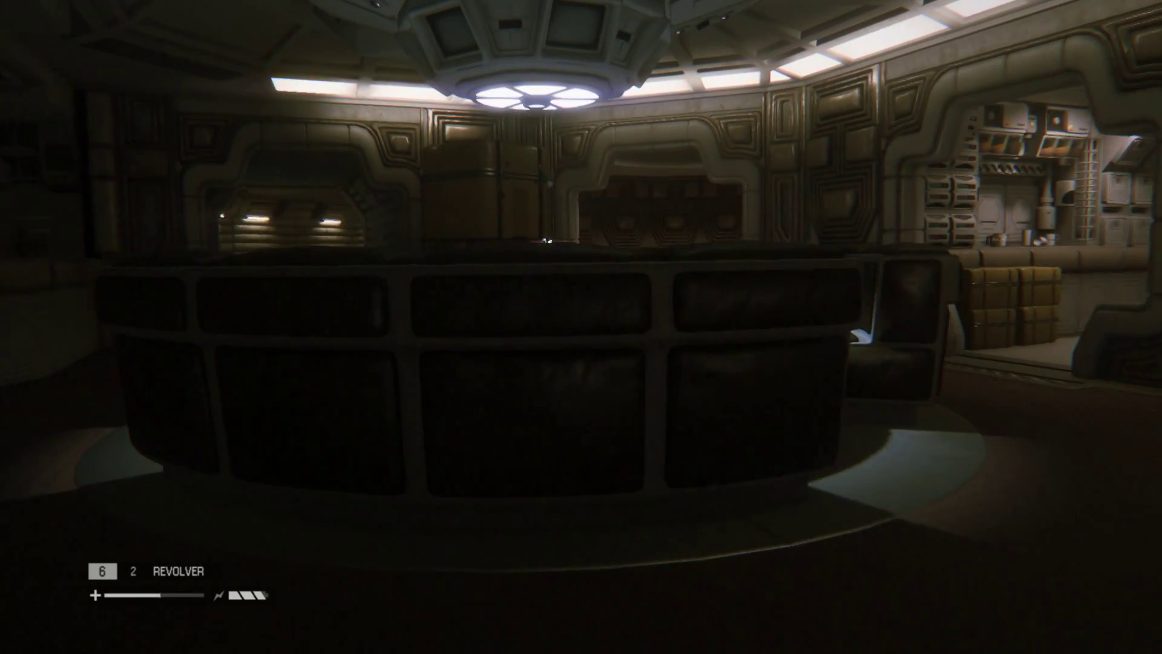
key(Tab)
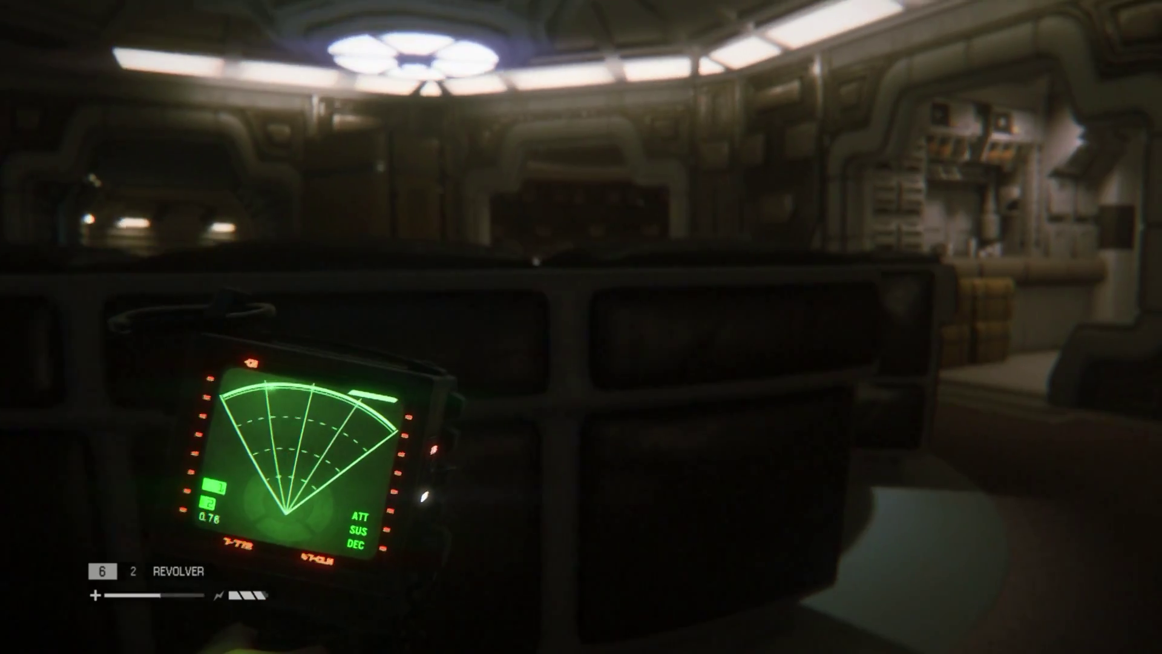
key(Tab)
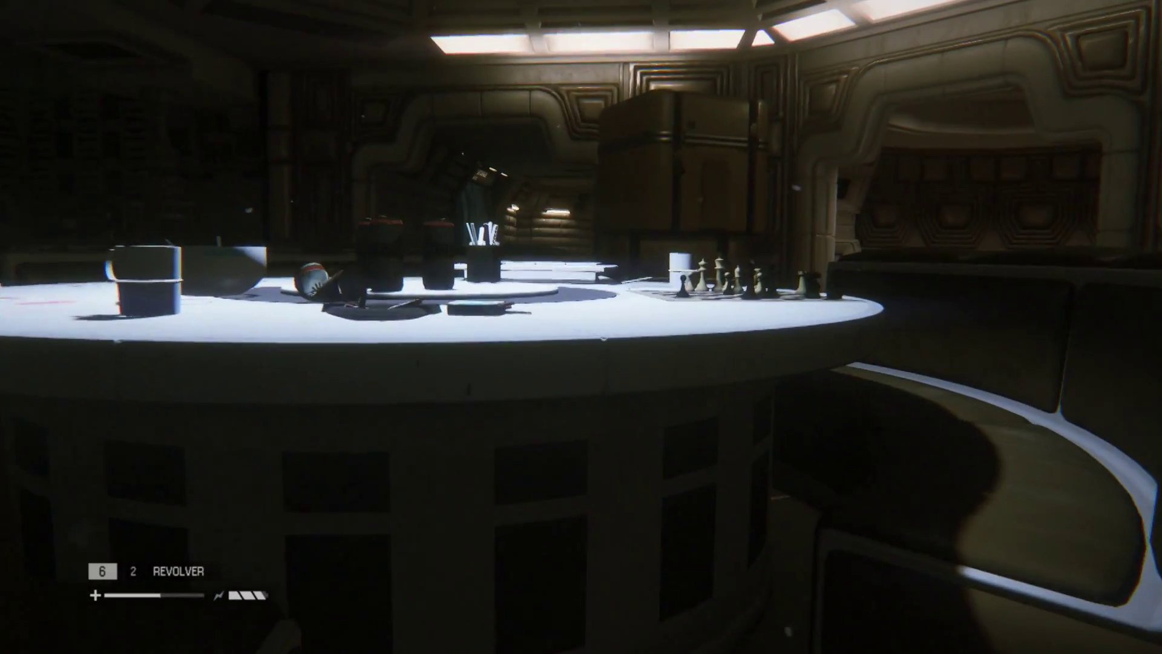